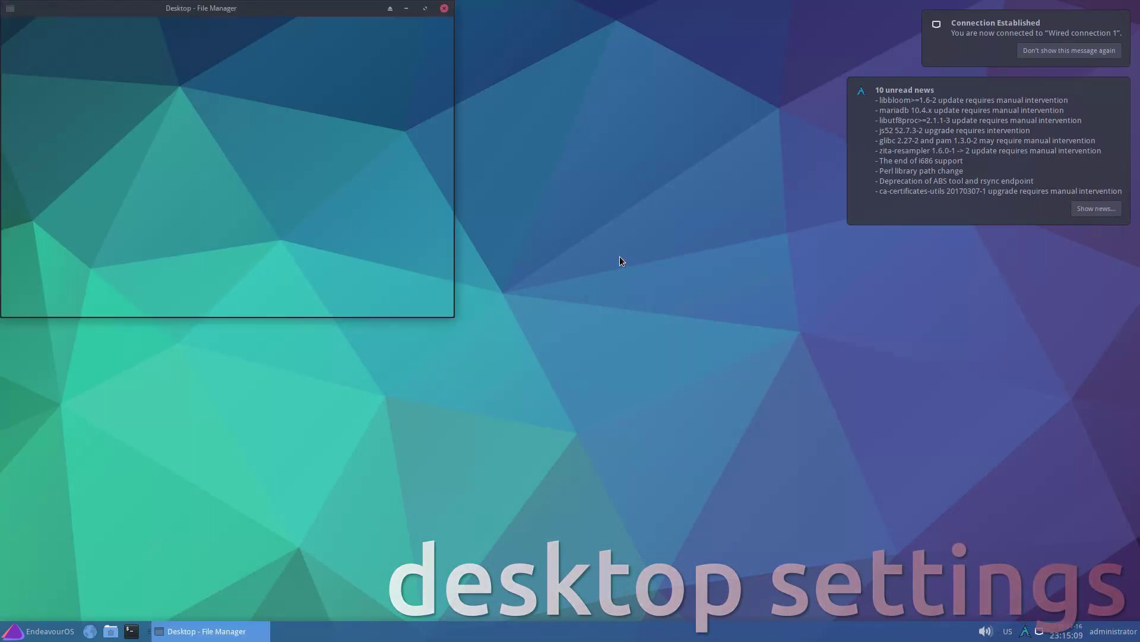
- Open the home folder in the maximized file manager and view it as a detailed list, a compact list and icons
double_click(349, 8)
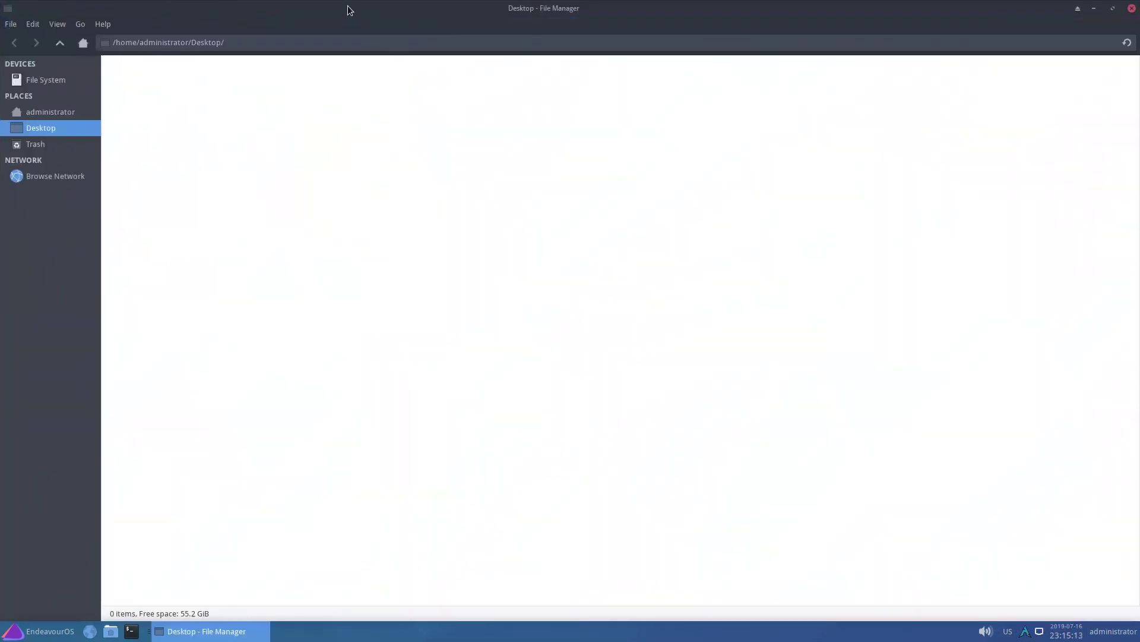
click(76, 108)
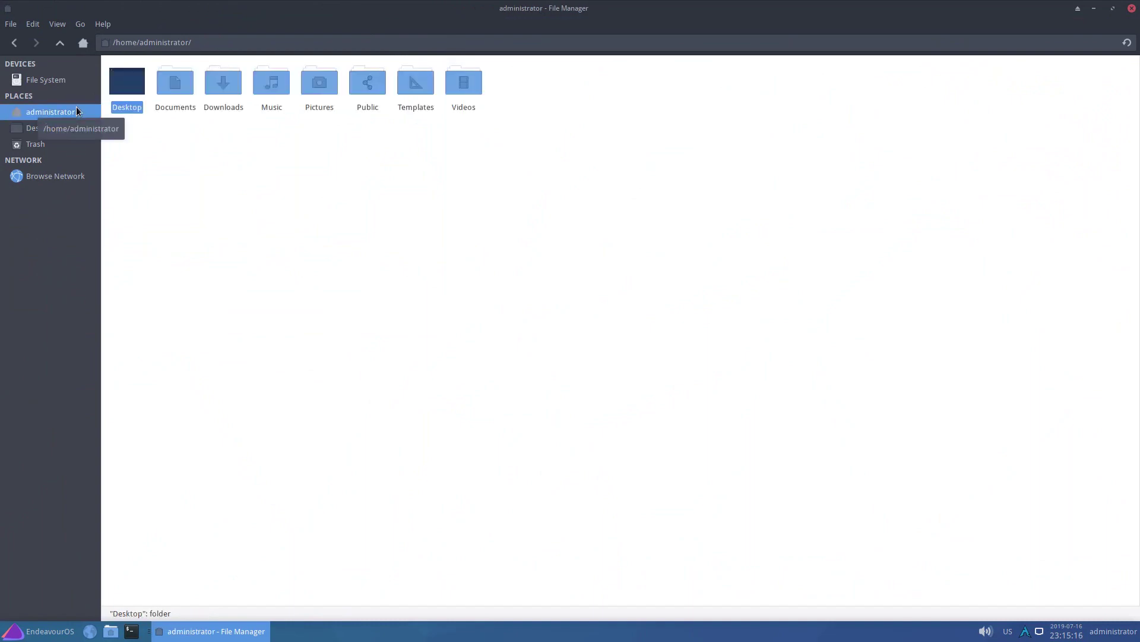
click(57, 24)
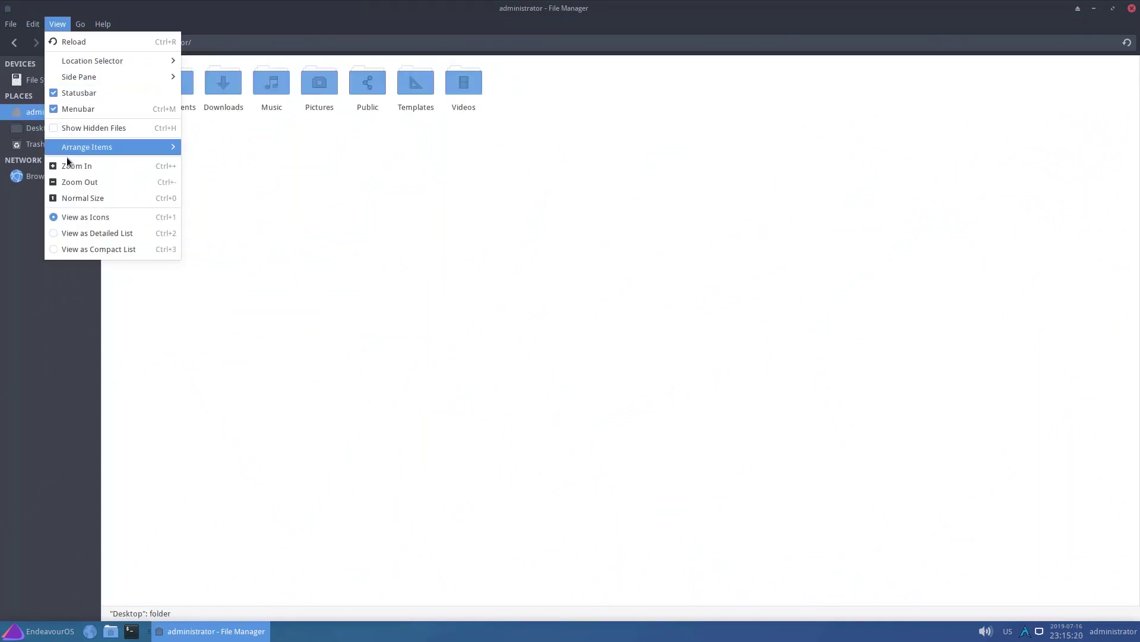
click(72, 236)
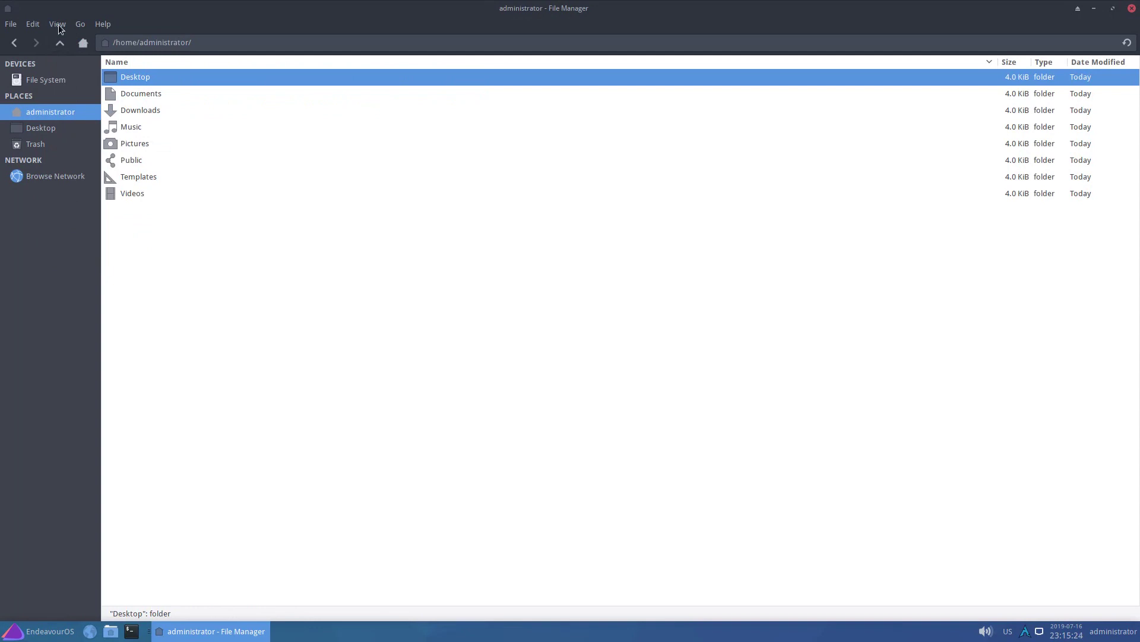
click(57, 24)
click(59, 249)
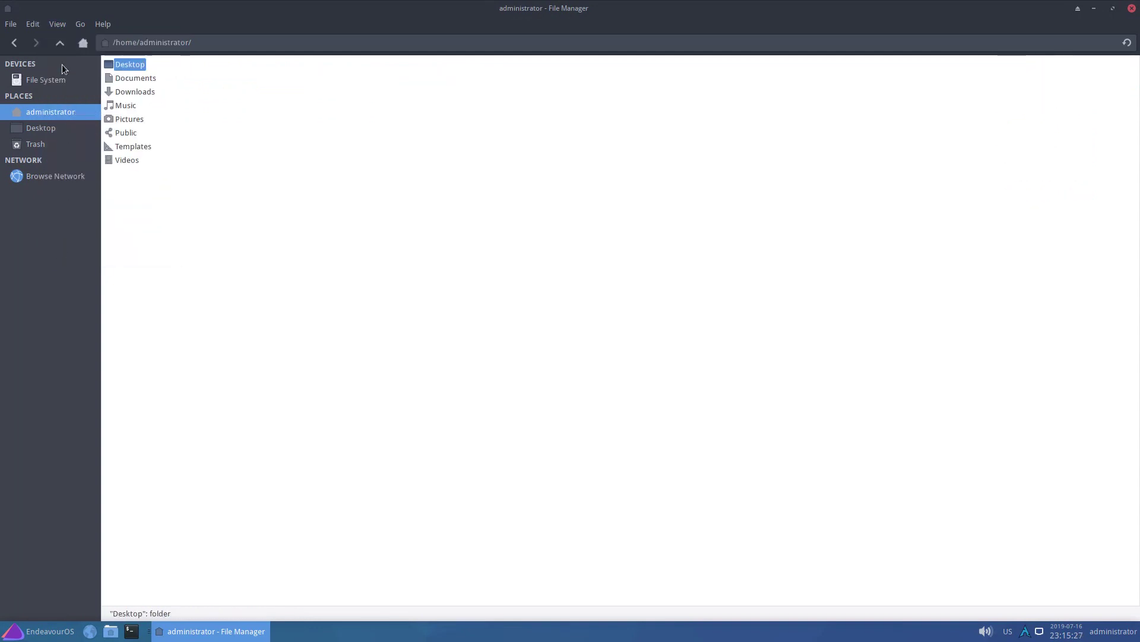
click(57, 24)
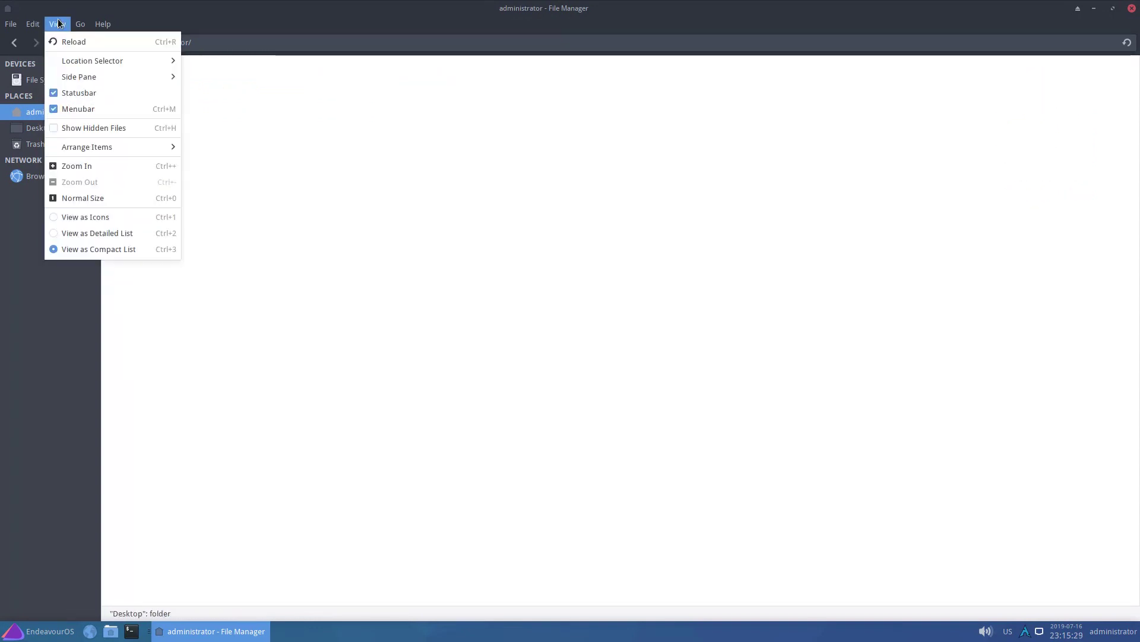
click(70, 216)
- Look up the file manager's version in its About information, closing the file manager when done
click(106, 24)
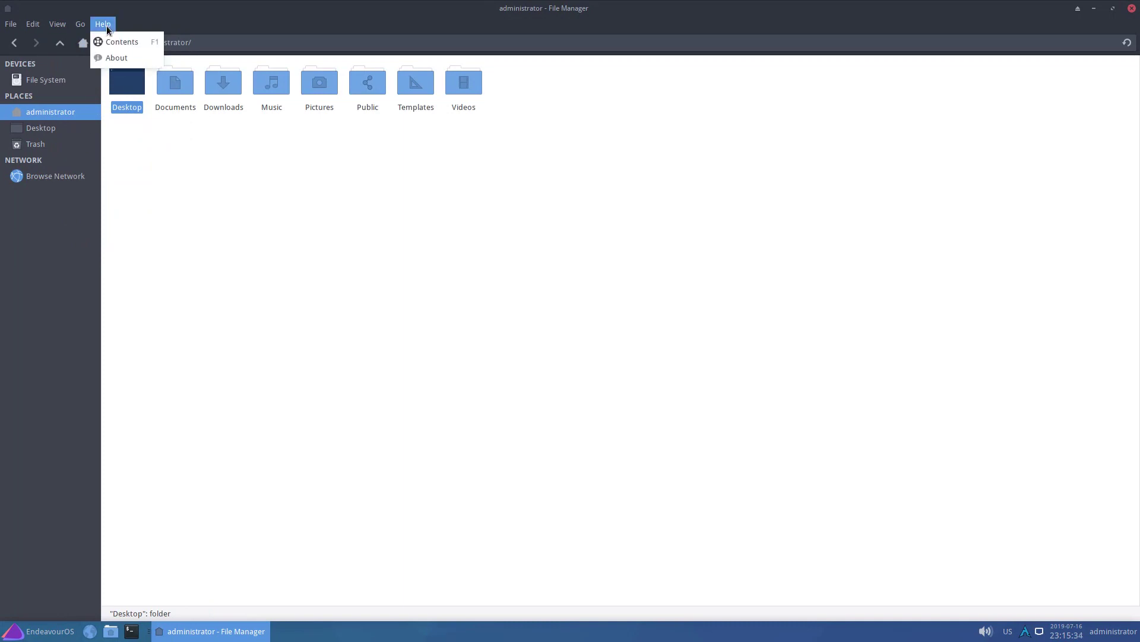
click(106, 58)
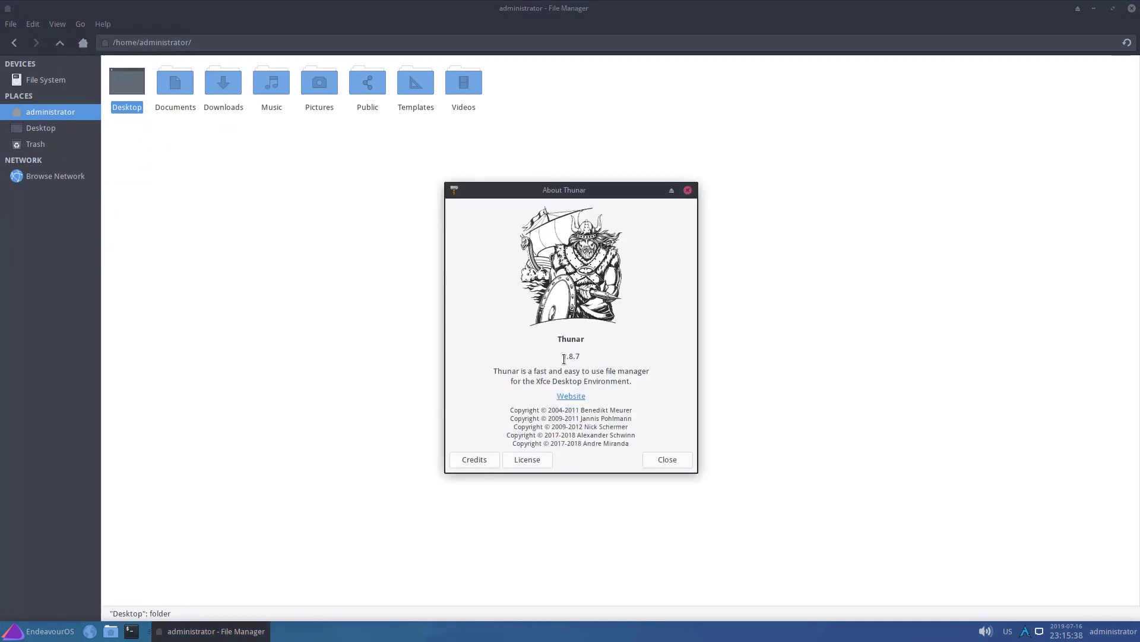
drag(560, 357, 592, 357)
click(687, 192)
click(1133, 8)
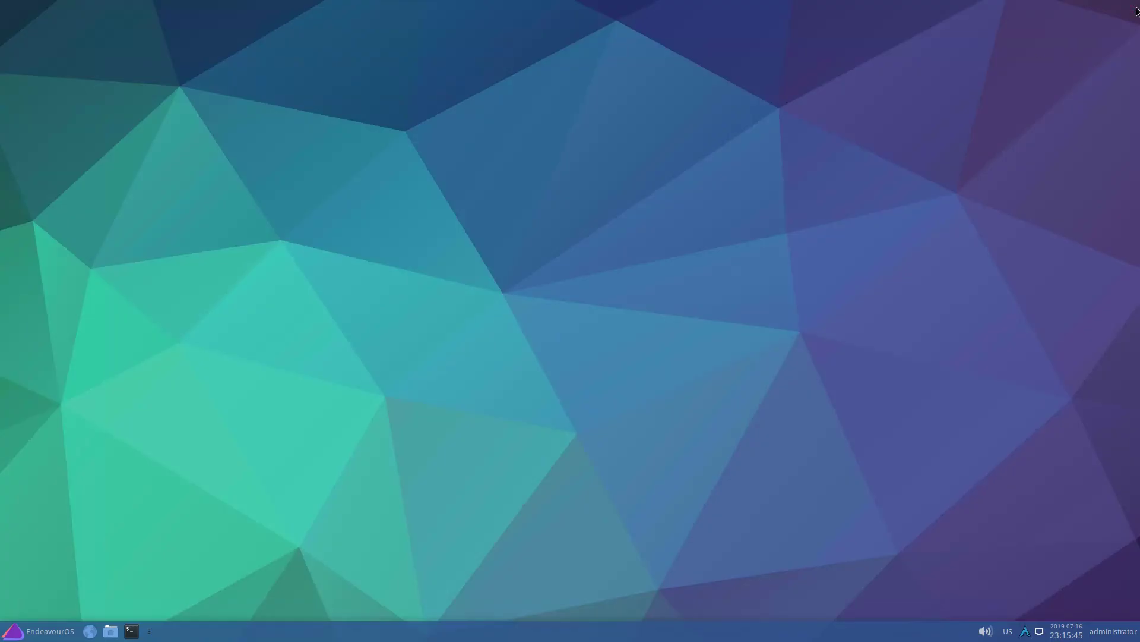
- Create a desktop launcher for Firefox using the suggested application entry
right_click(552, 198)
click(565, 230)
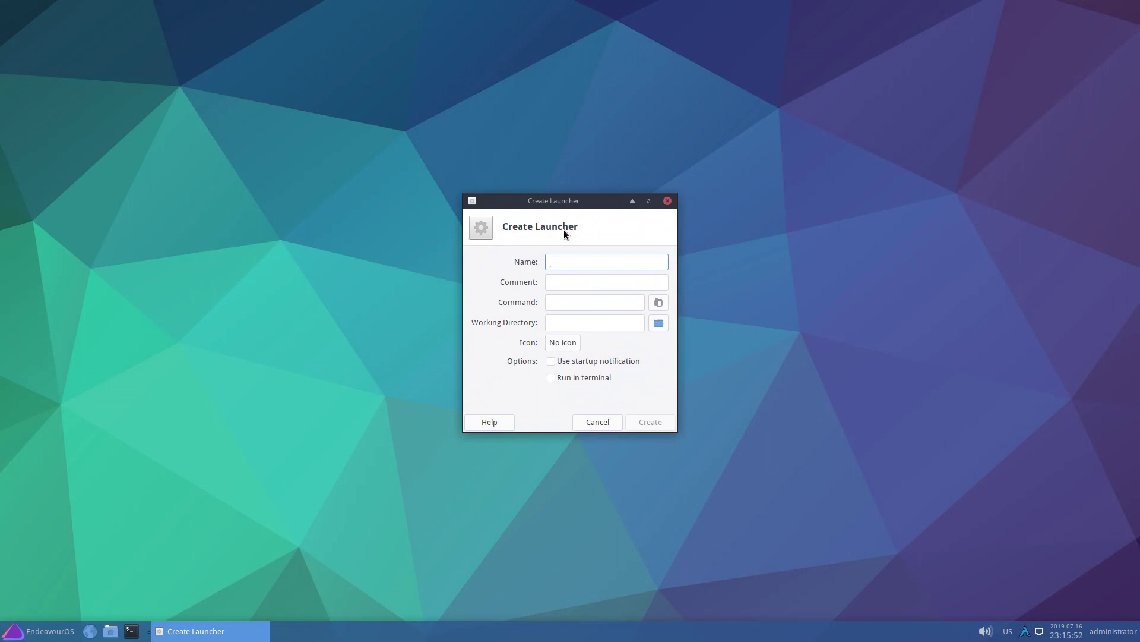
text(f)
click(569, 274)
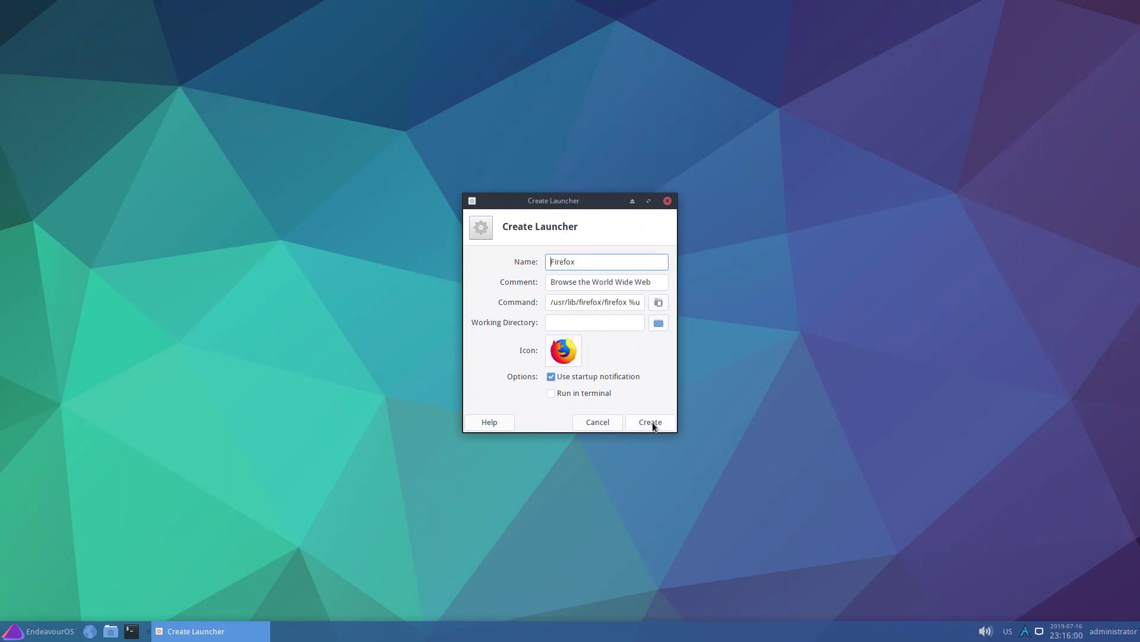
click(650, 422)
right_click(551, 280)
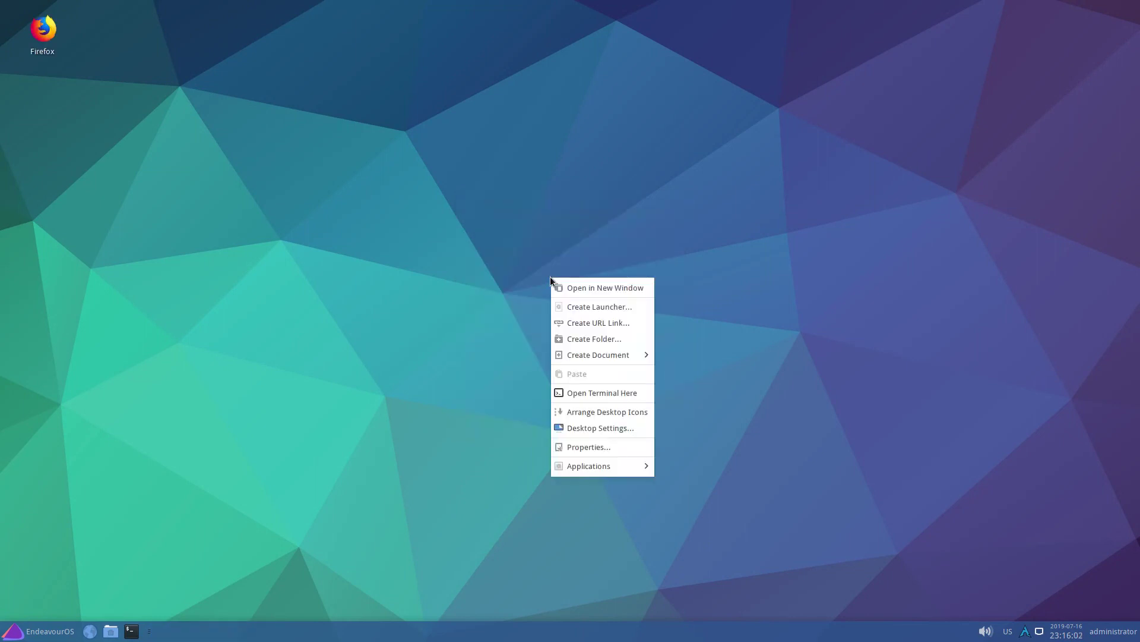
click(557, 323)
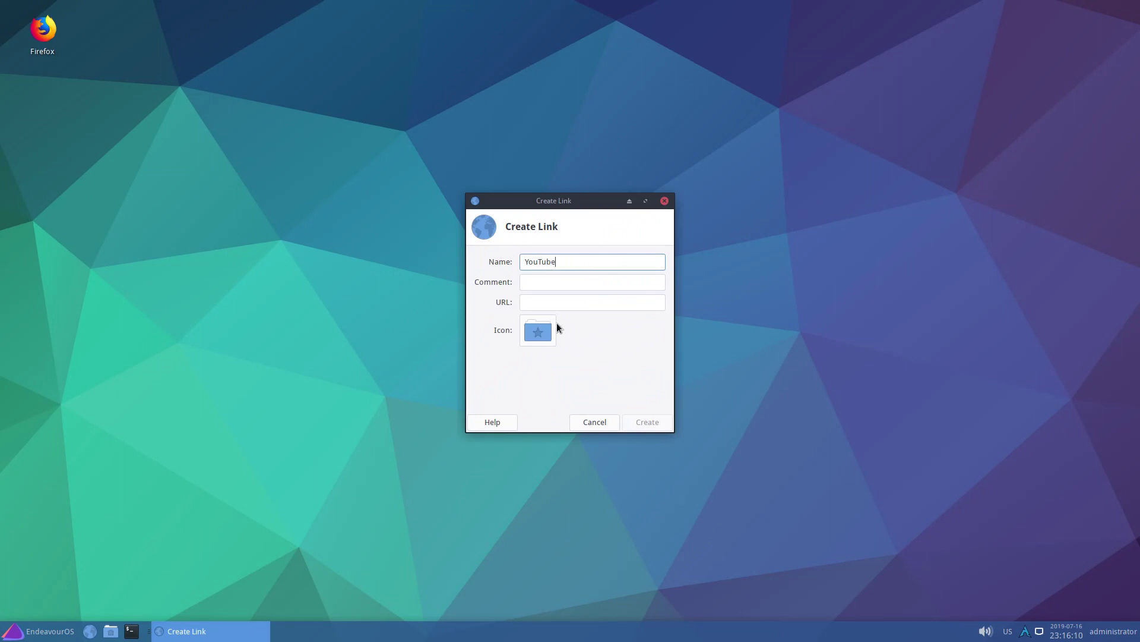
click(557, 302)
text(www.youtube.com)
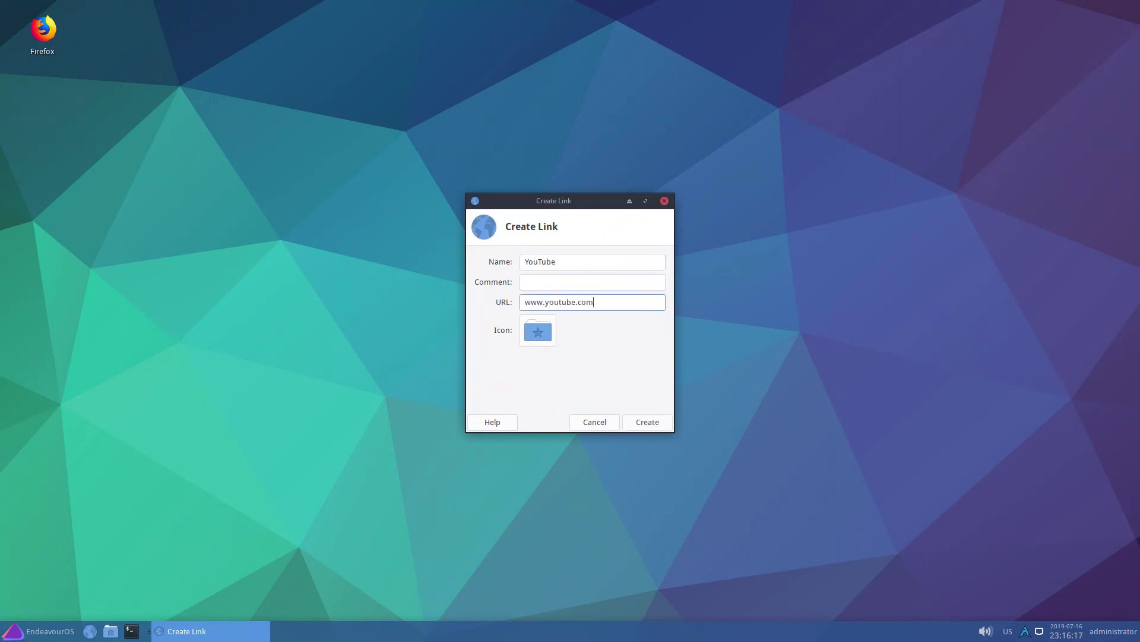
- Search through all available icons for "youtube" to use for the link
click(523, 331)
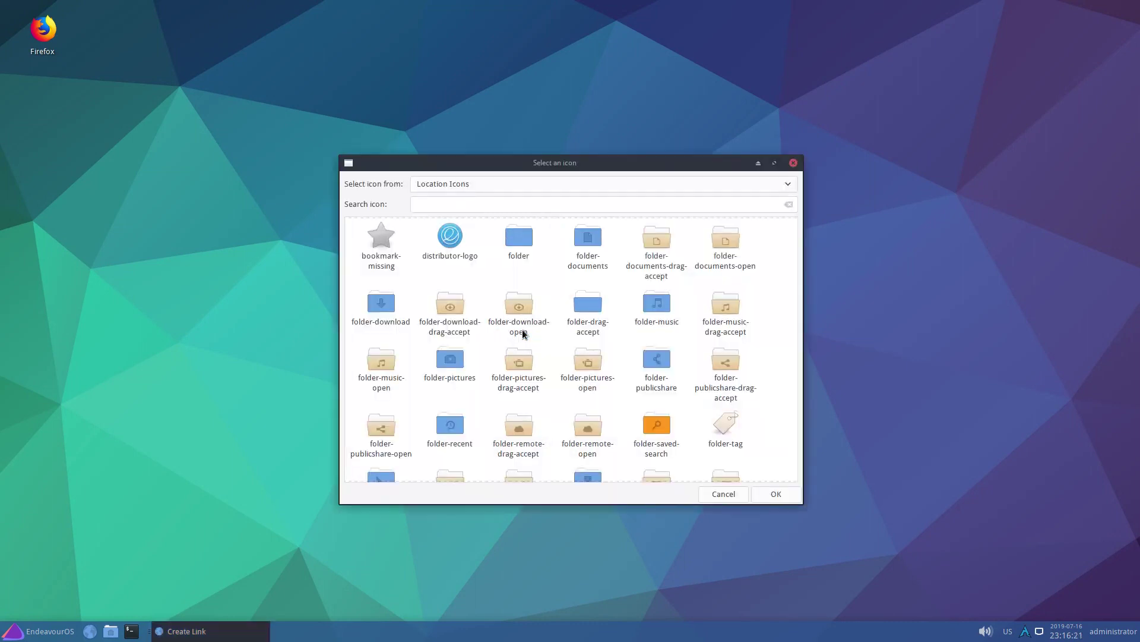
click(515, 187)
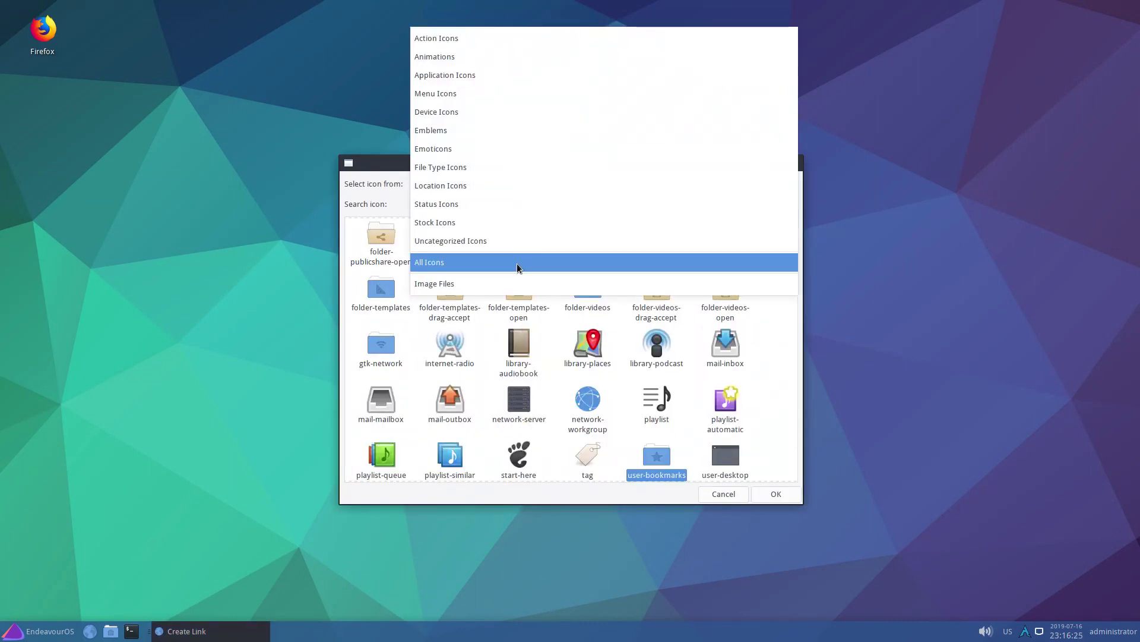
click(517, 263)
click(498, 204)
text(y)
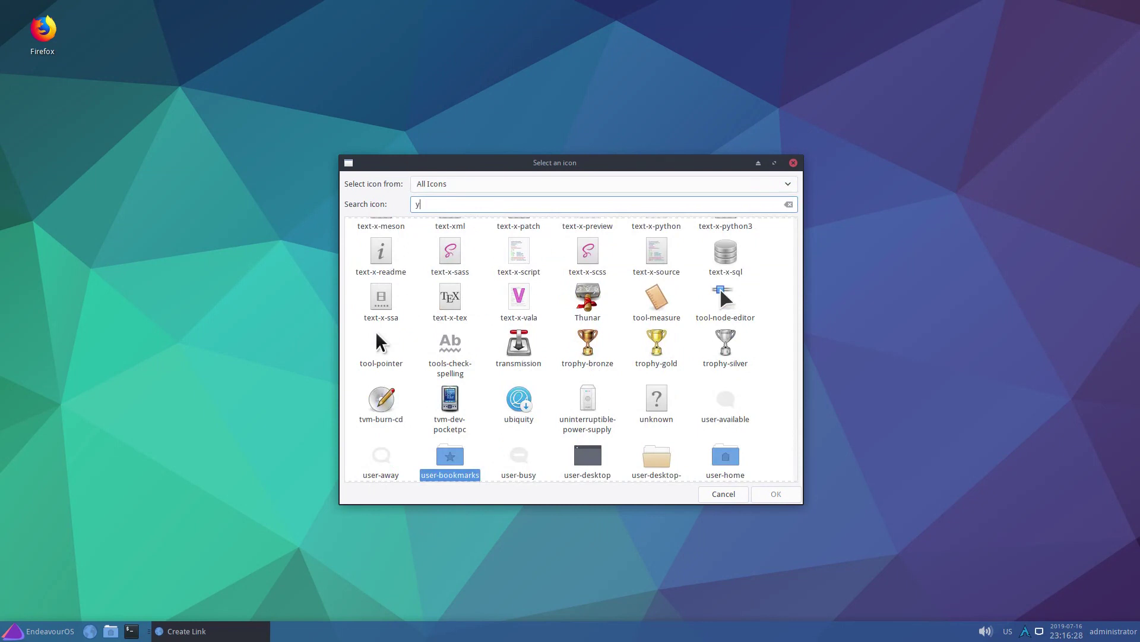
text(outube)
- Search the icons for "inte" instead and create the YouTube link with the applications-internet icon
key(BackSpace)
key(BackSpace)
key(BackSpace)
key(BackSpace)
key(BackSpace)
key(BackSpace)
key(BackSpace)
text(in)
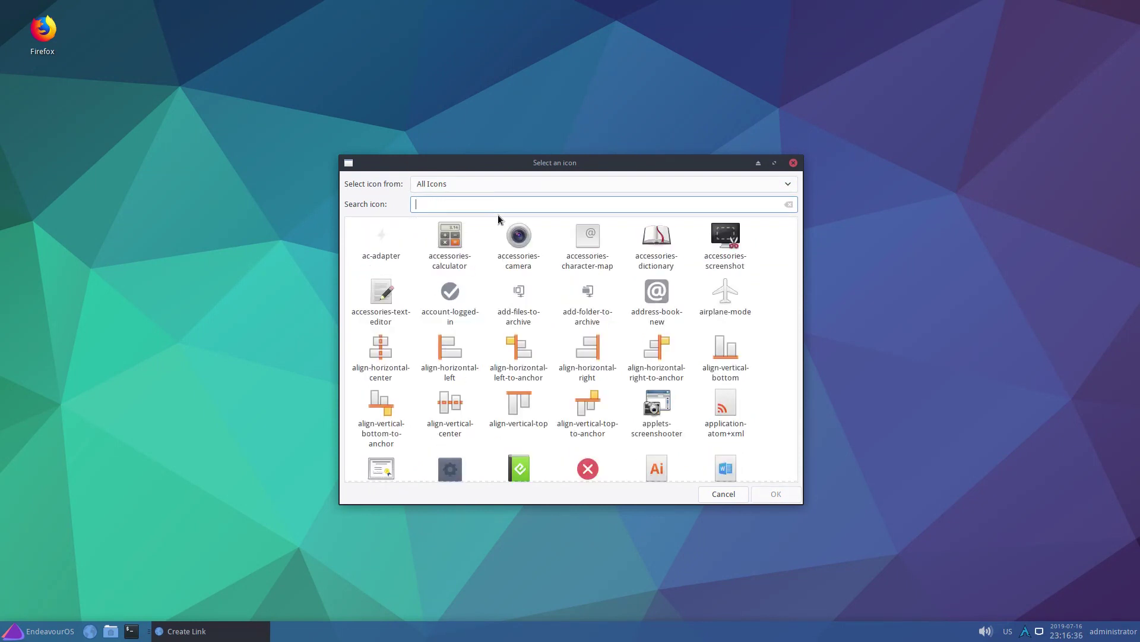
text(te)
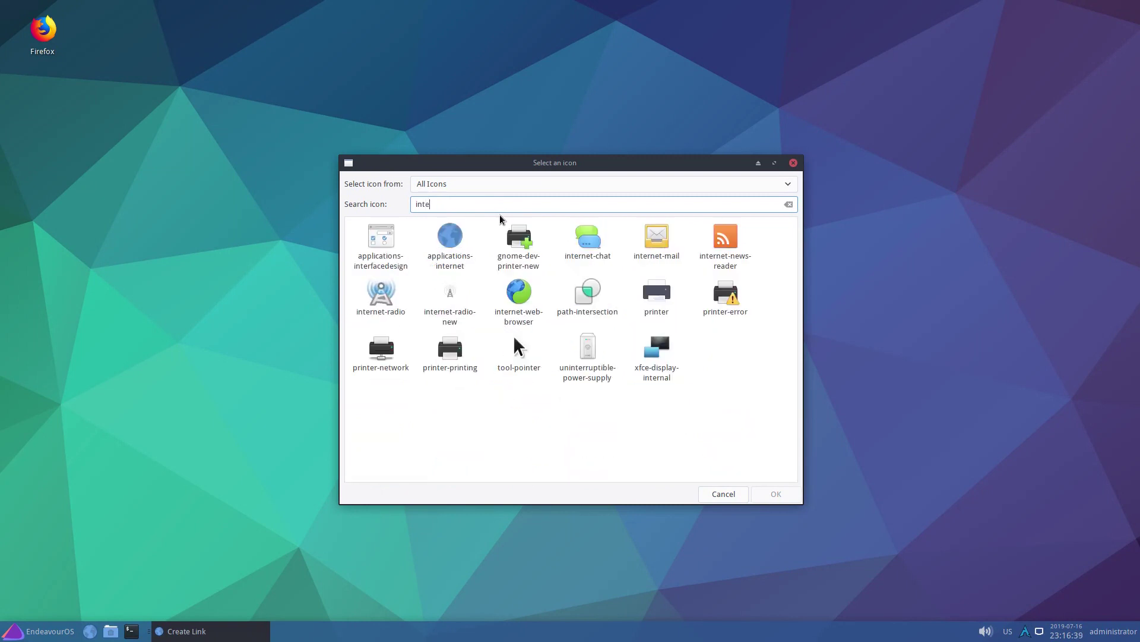
click(449, 237)
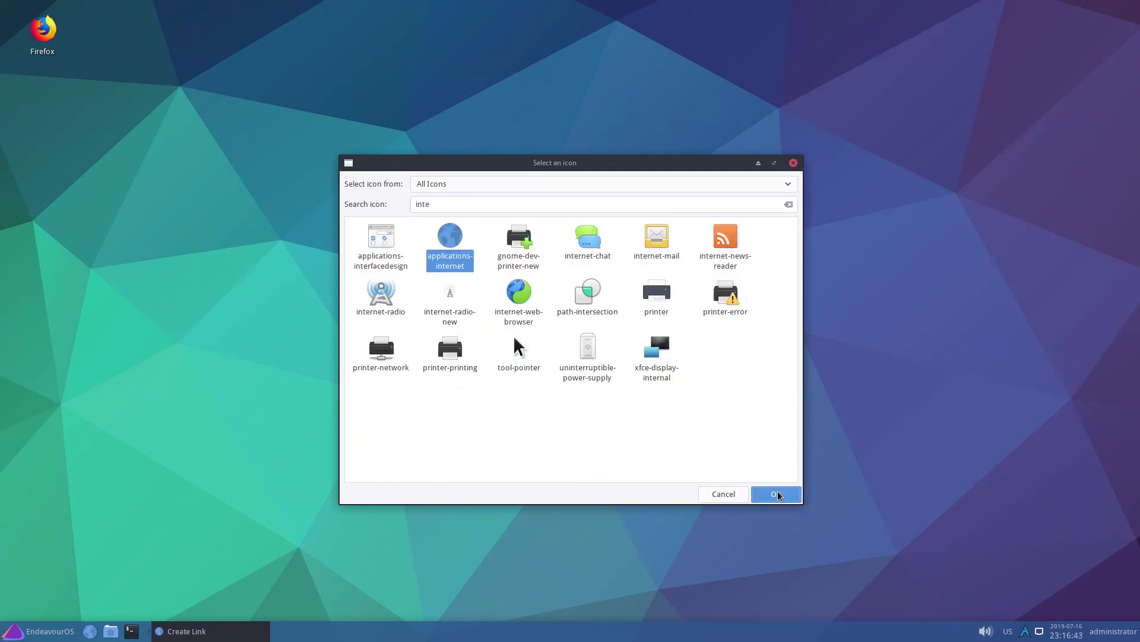
click(777, 494)
click(647, 423)
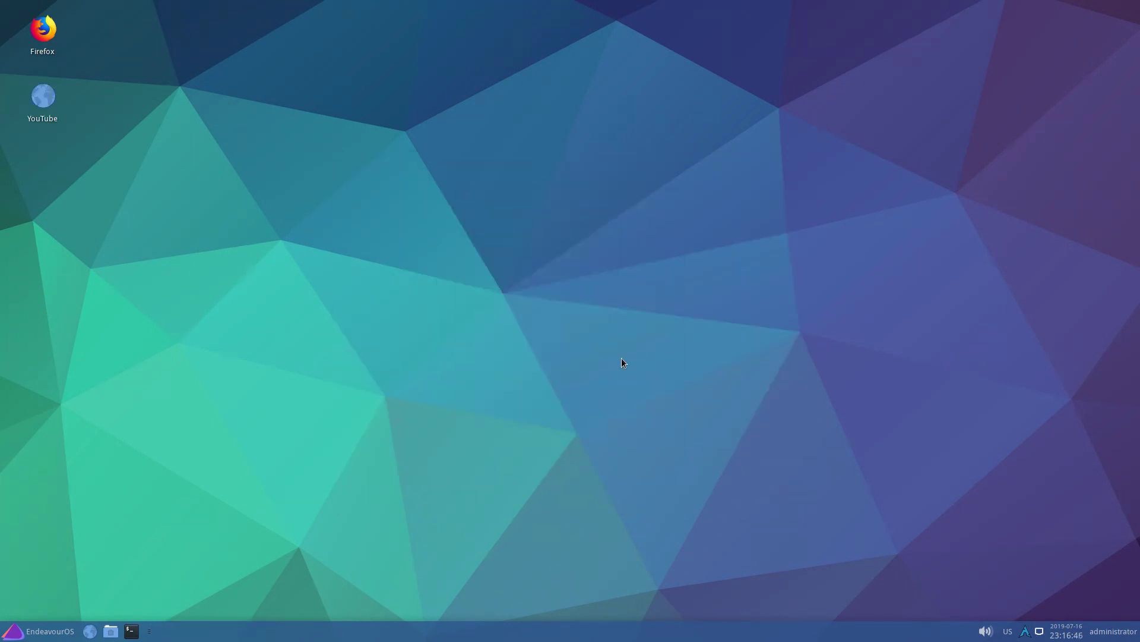
- Create a folder on the desktop with the default name New Folder
right_click(585, 292)
click(590, 348)
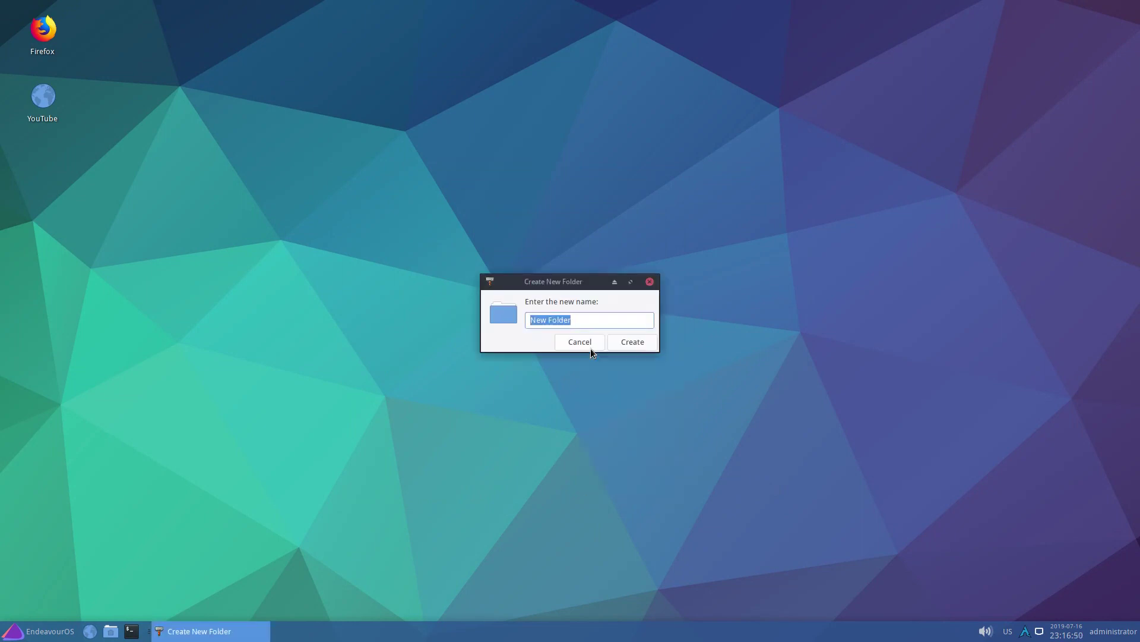
click(630, 340)
- Create an empty document on the desktop with the default name New File
right_click(603, 296)
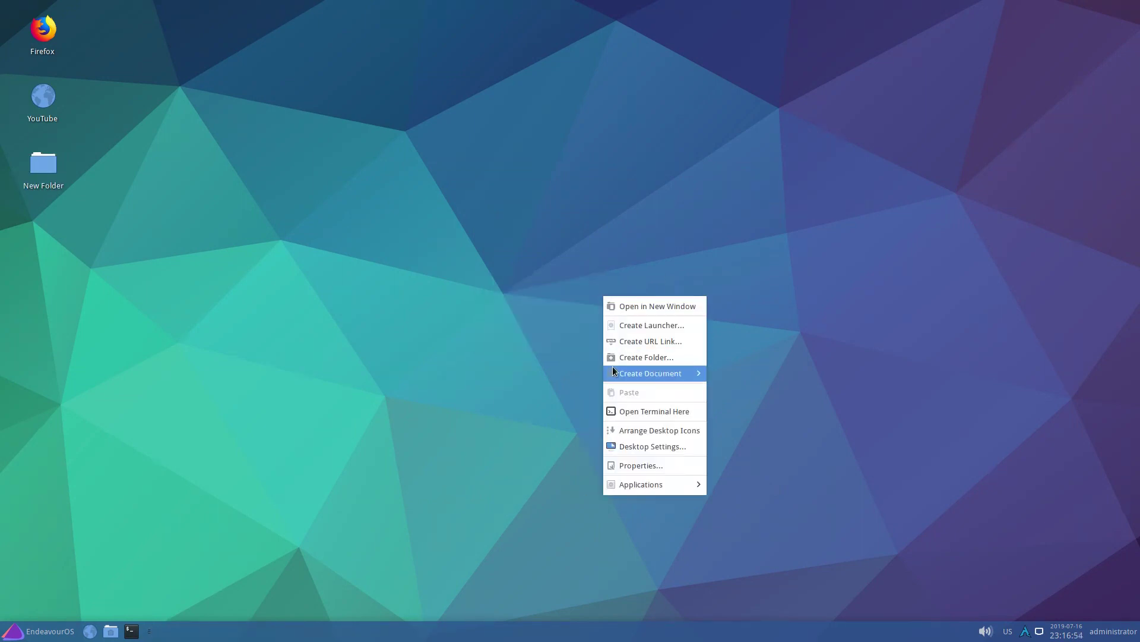
mouse_move(613, 372)
click(732, 391)
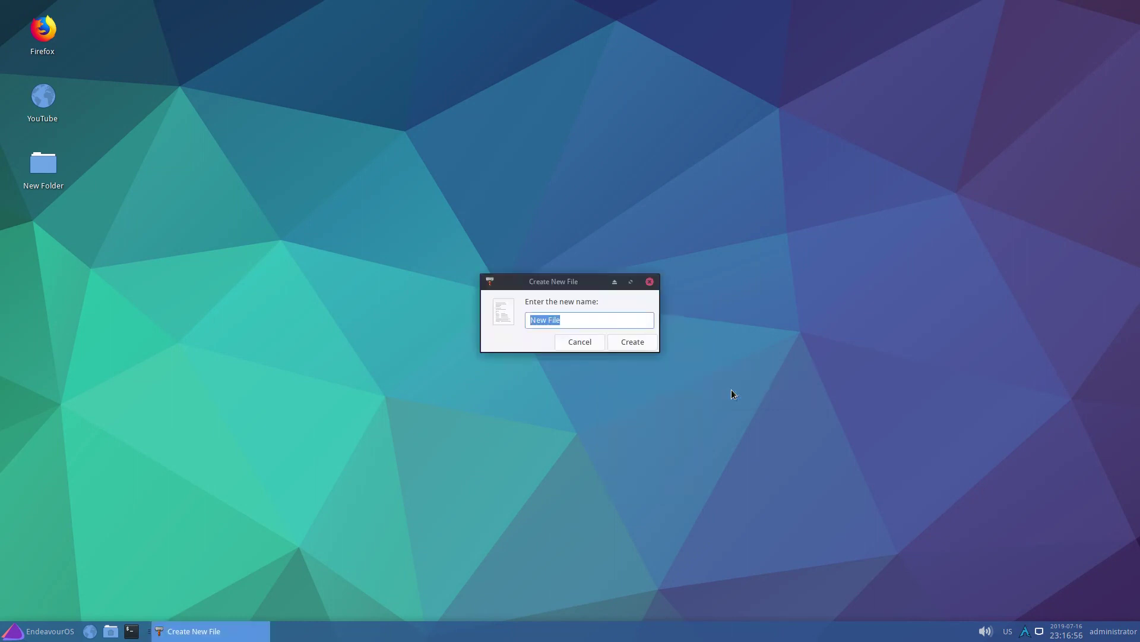
click(628, 343)
- Check the kernel version with uname -r in a terminal opened from the desktop, closing the terminal when done
right_click(626, 341)
click(644, 454)
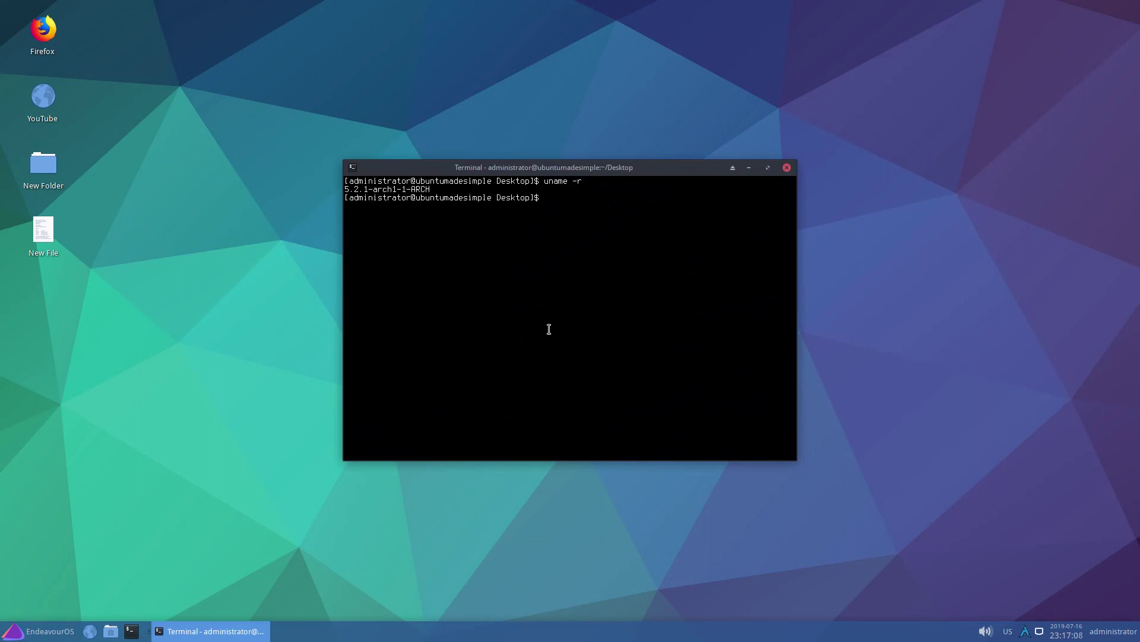
drag(432, 193, 346, 189)
drag(454, 171, 775, 64)
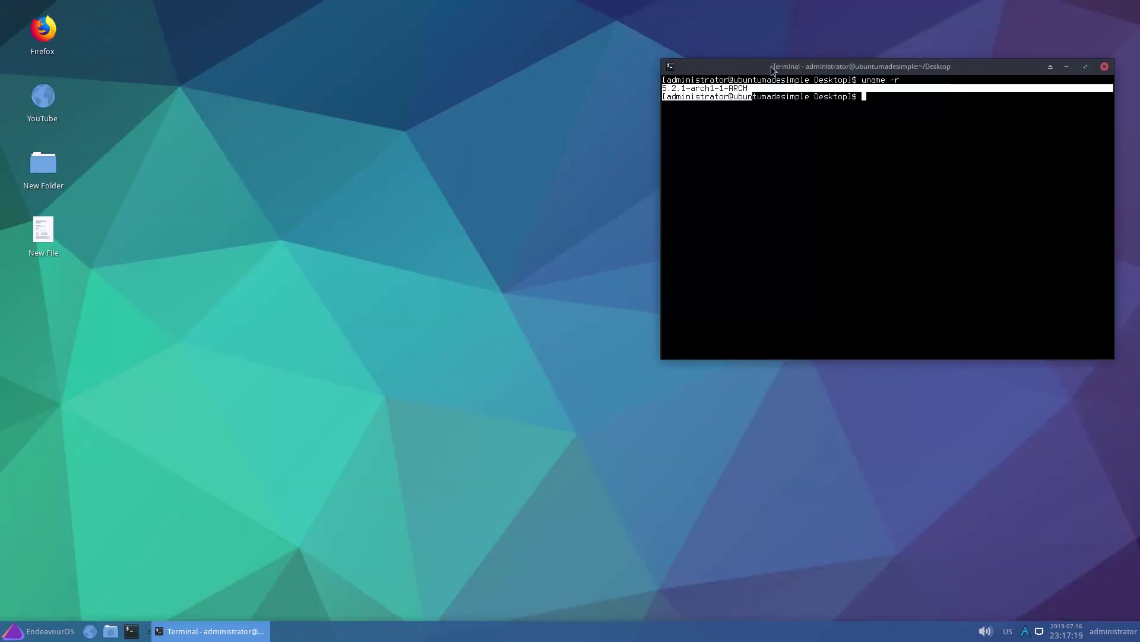
double_click(777, 65)
click(1132, 8)
- Arrange the desktop icons automatically
right_click(570, 226)
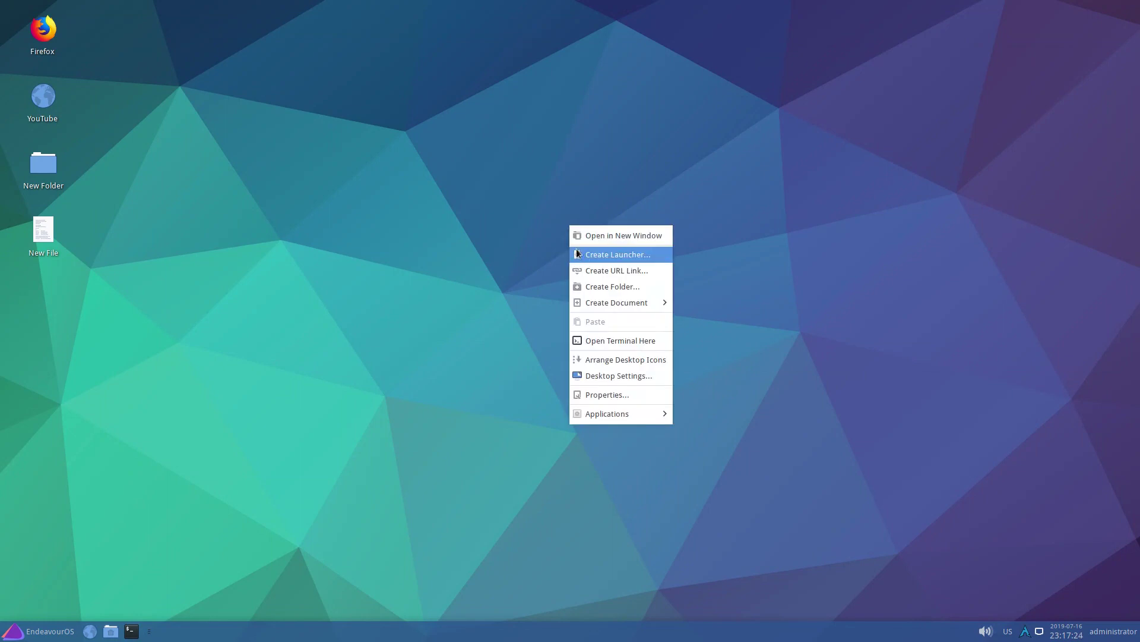
click(583, 360)
- Change the desktop wallpaper in the desktop settings to the green clover leaf against a blue sky
right_click(583, 361)
click(600, 512)
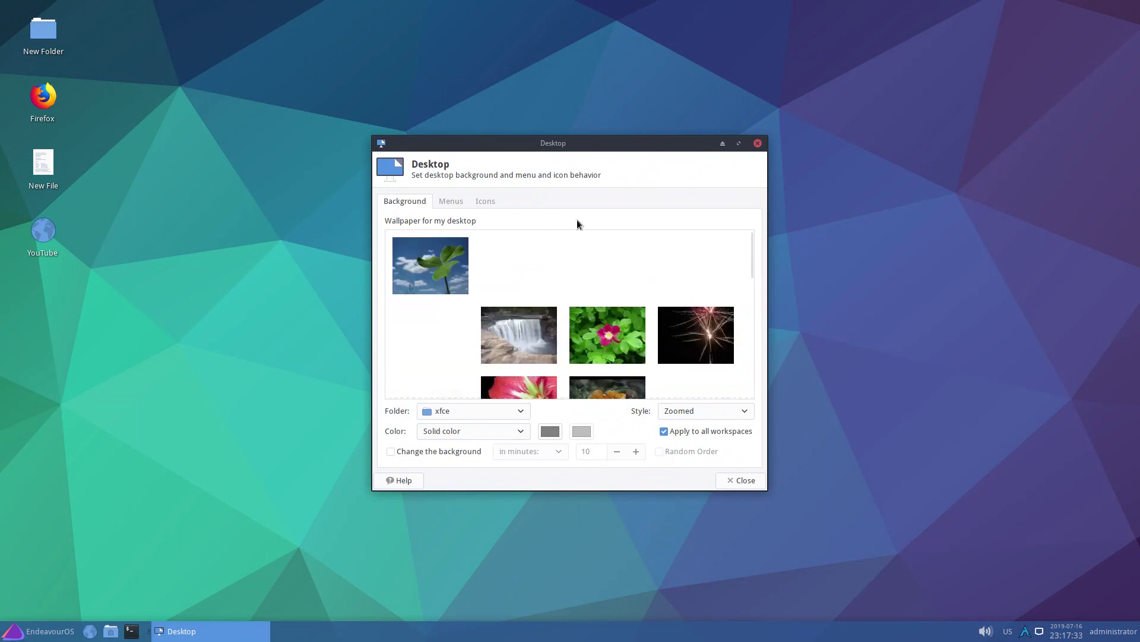
double_click(565, 146)
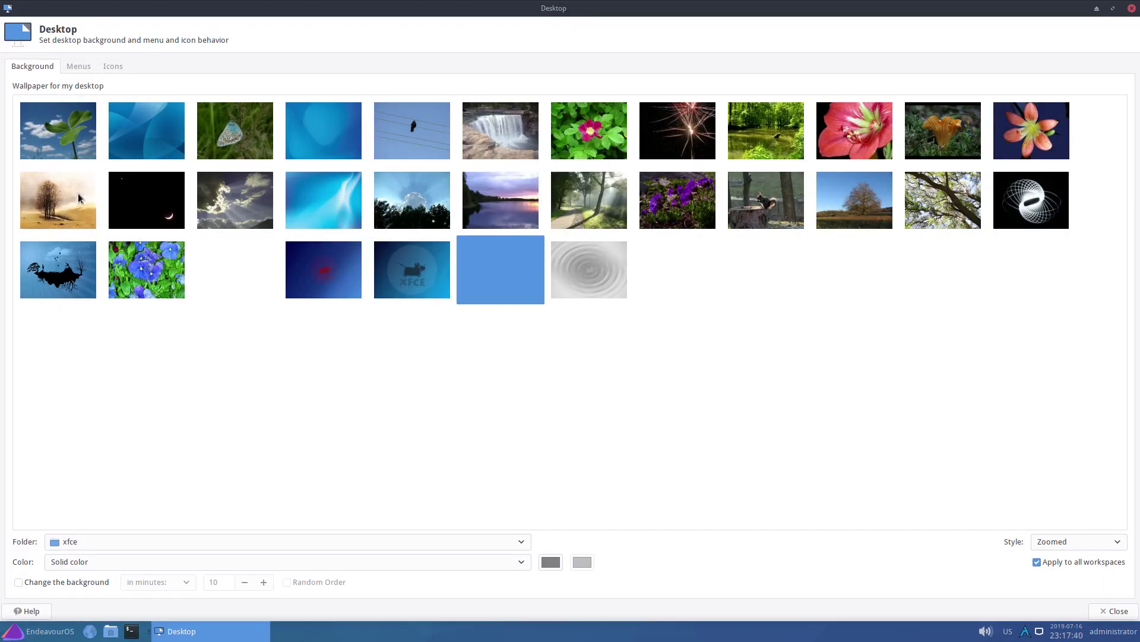
click(79, 199)
click(69, 128)
- Set the desktop icon size to 64 and enable the Home and Trash default icons
click(75, 66)
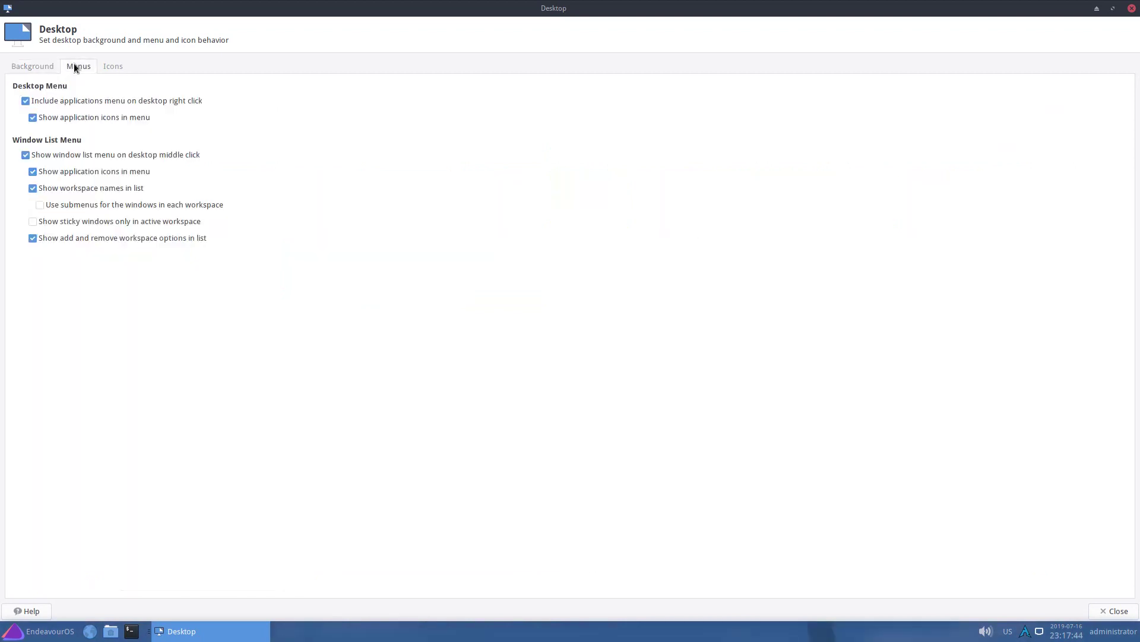
click(106, 67)
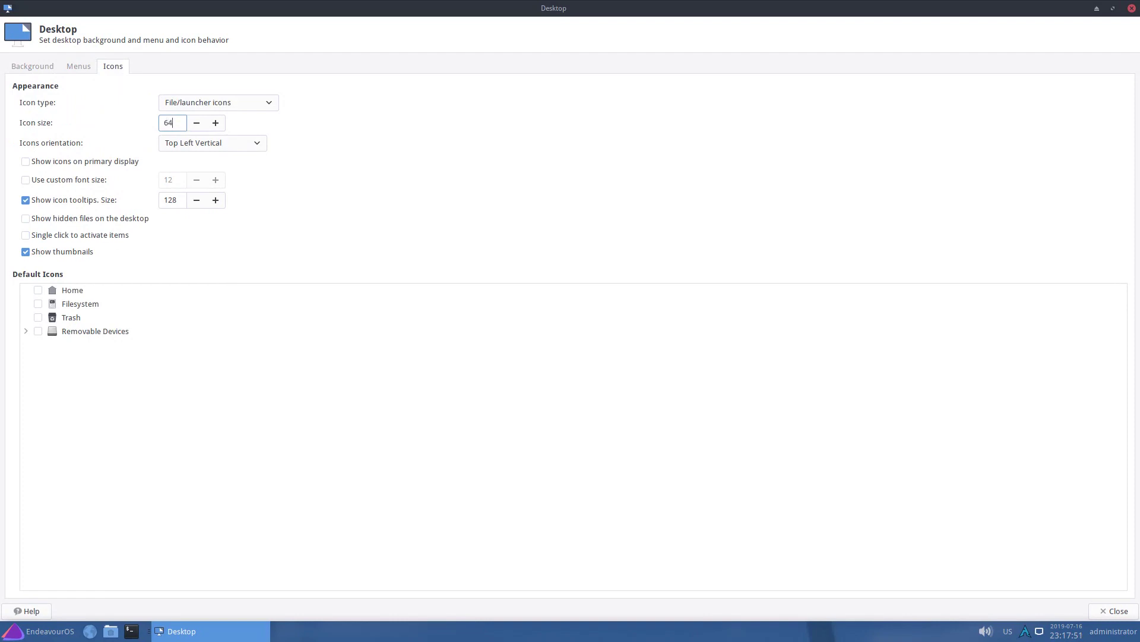
click(38, 290)
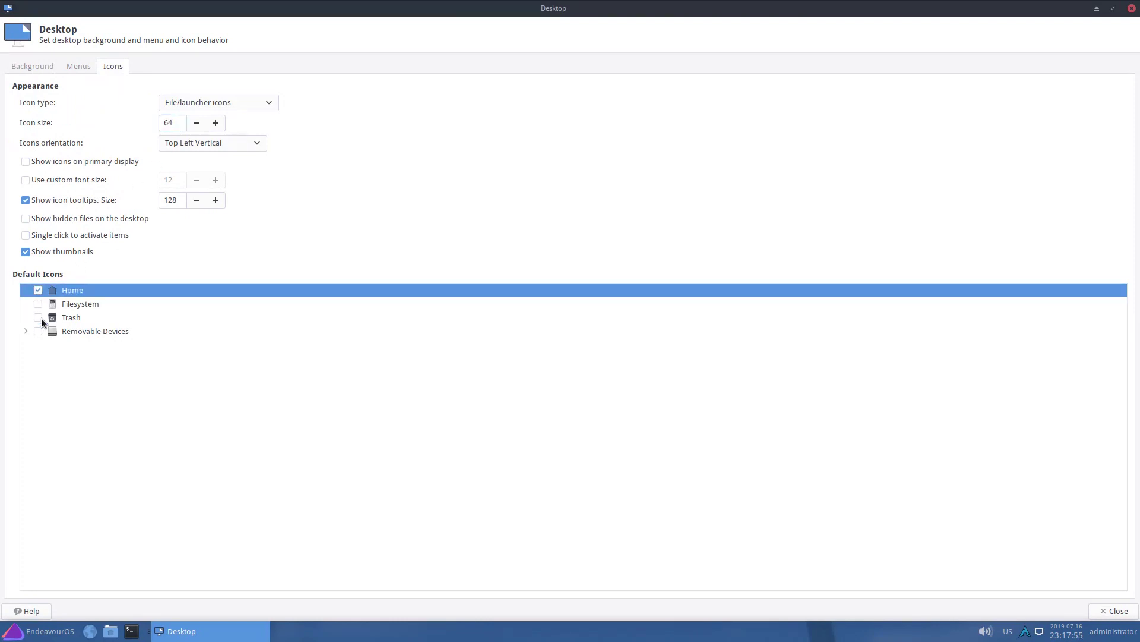
click(40, 317)
double_click(361, 12)
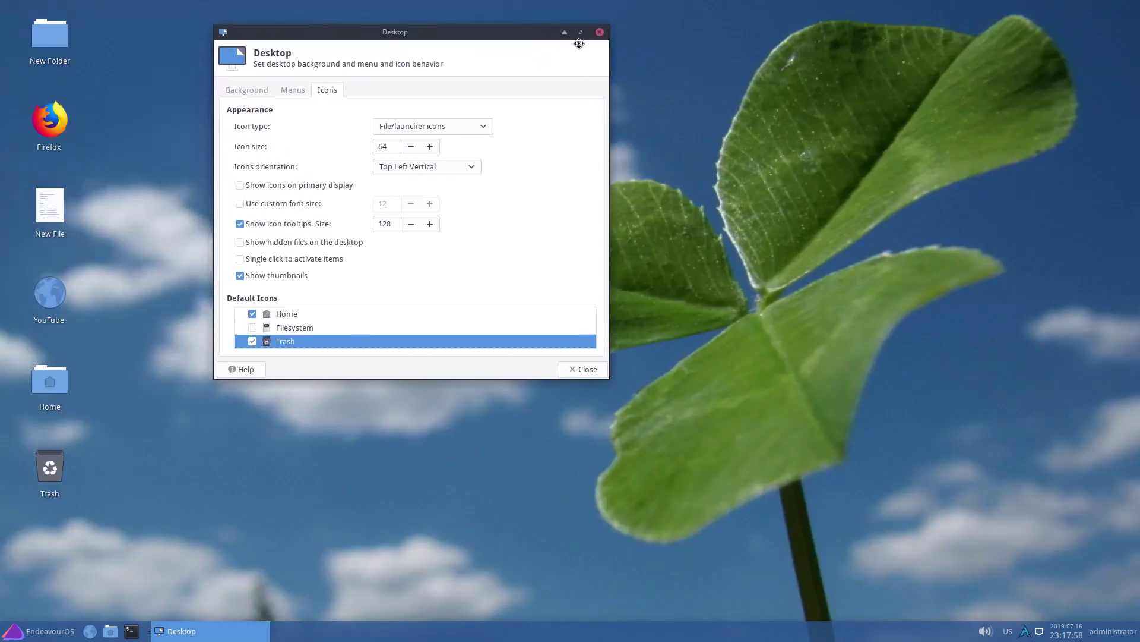
click(611, 54)
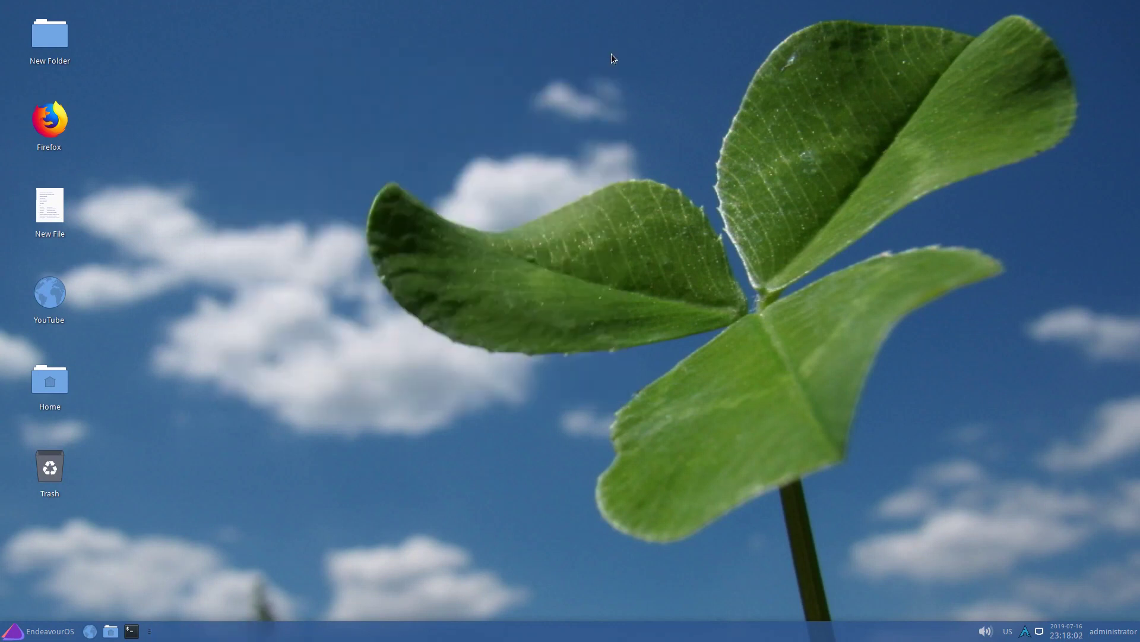
- View the desktop folder's properties, including its other property pages, and close the dialog
right_click(611, 134)
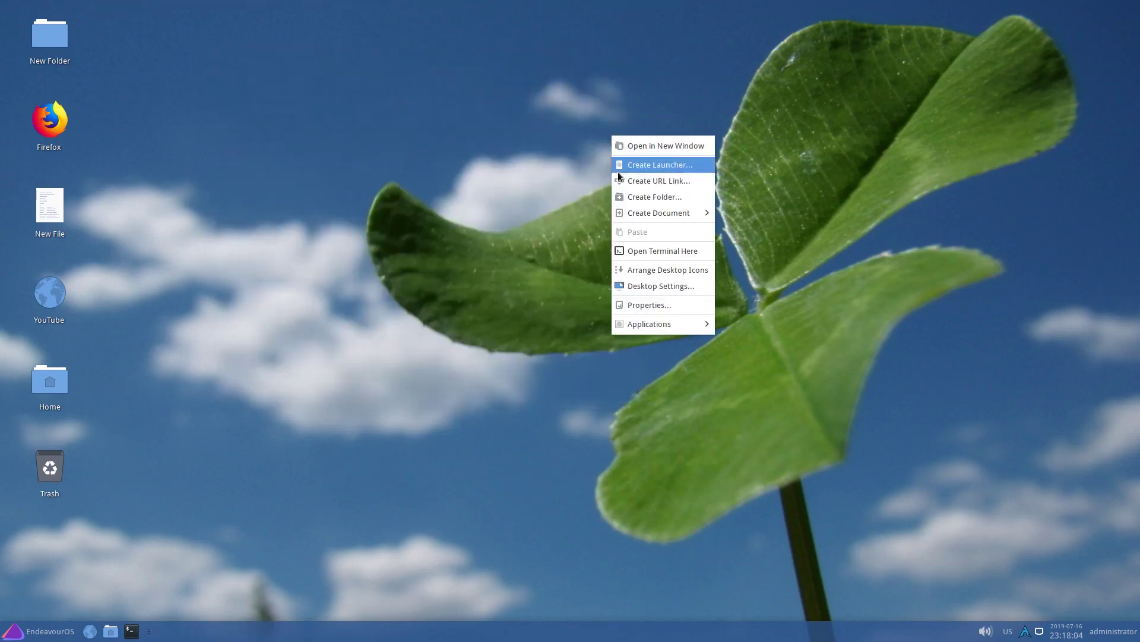
click(630, 305)
click(505, 172)
click(551, 173)
click(709, 150)
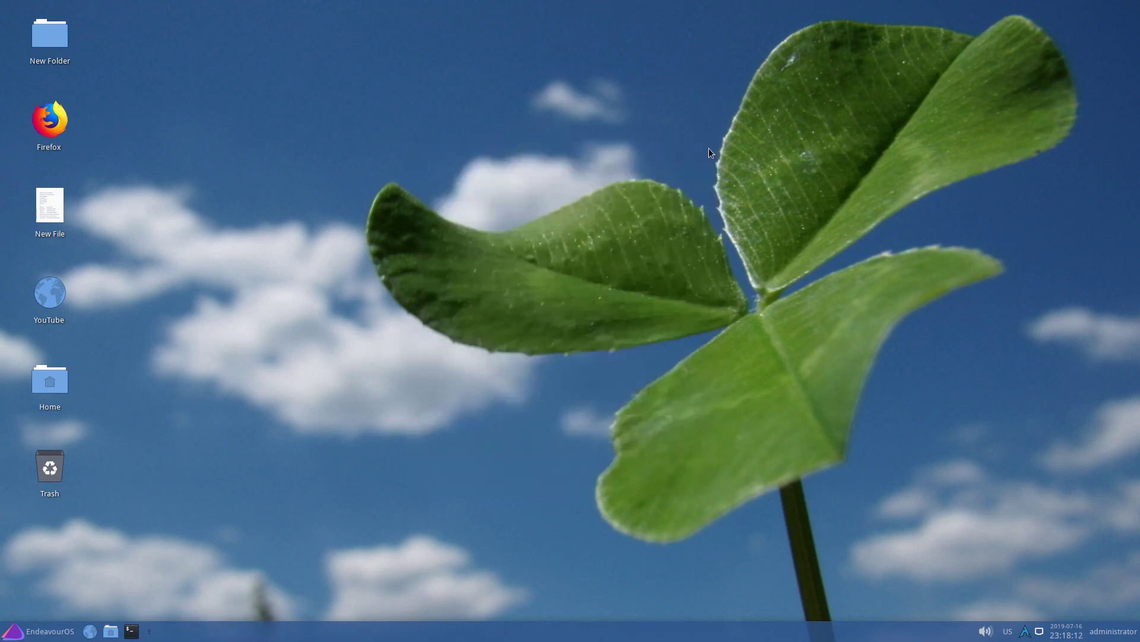
- Open Task Manager from the desktop's system applications and tile its window into the upper-right quarter of the desktop
right_click(511, 158)
mouse_move(601, 347)
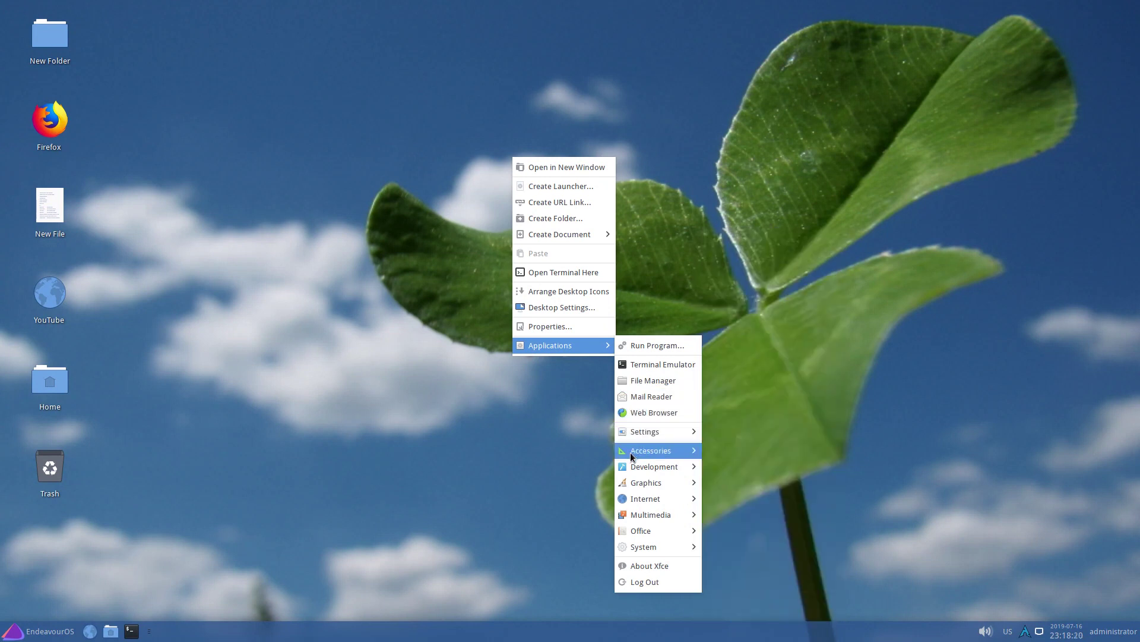
mouse_move(634, 472)
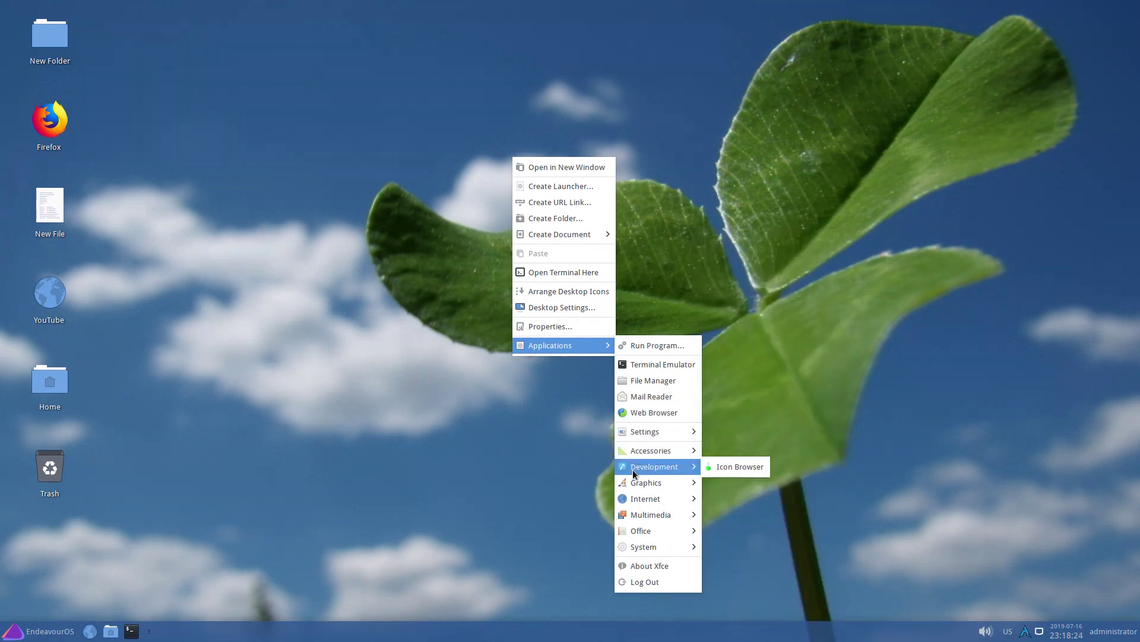
mouse_move(636, 516)
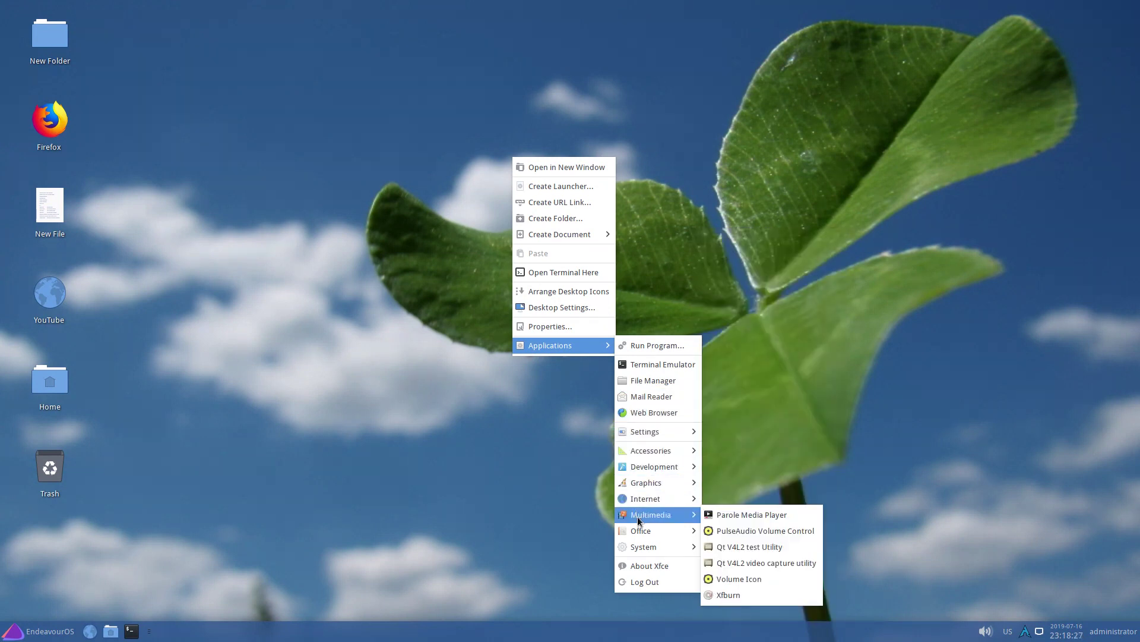
mouse_move(641, 536)
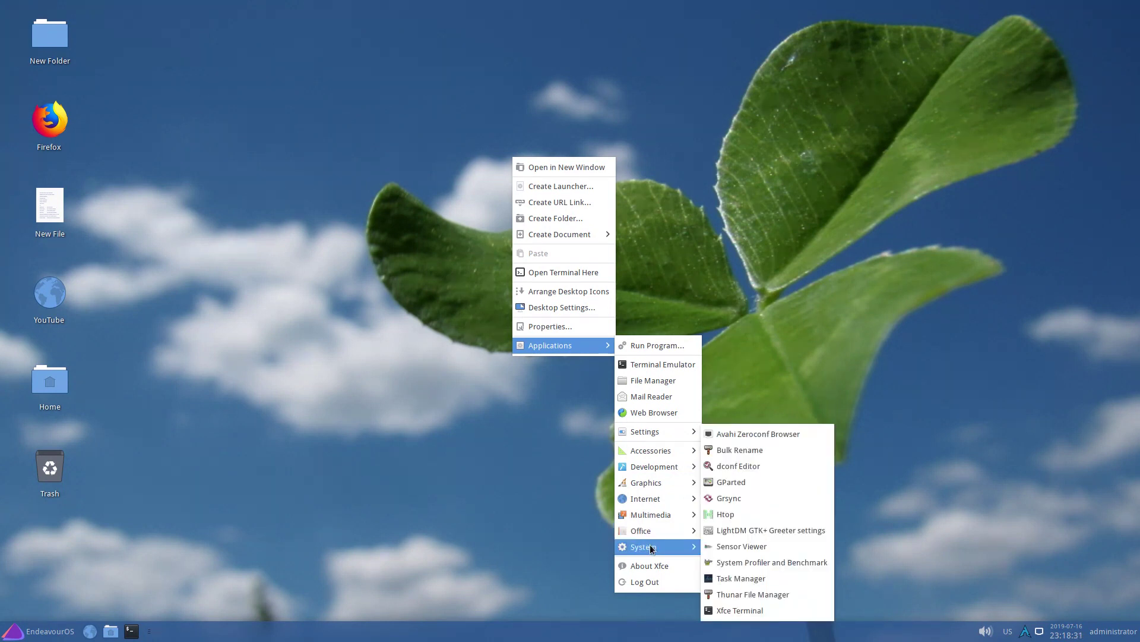
click(720, 578)
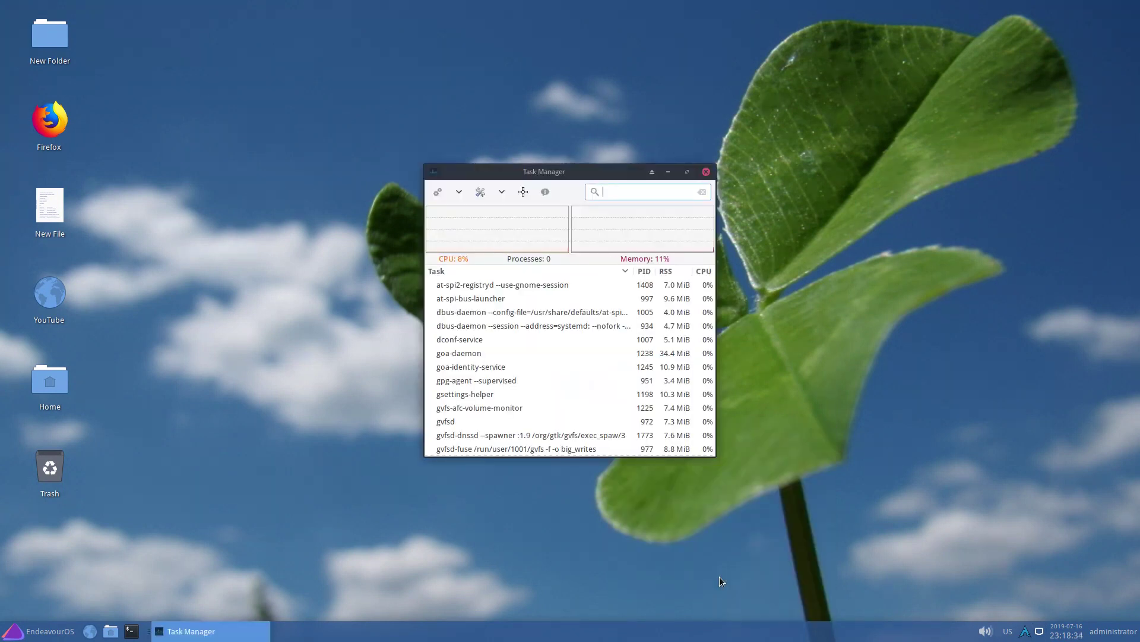
drag(550, 170, 1138, 3)
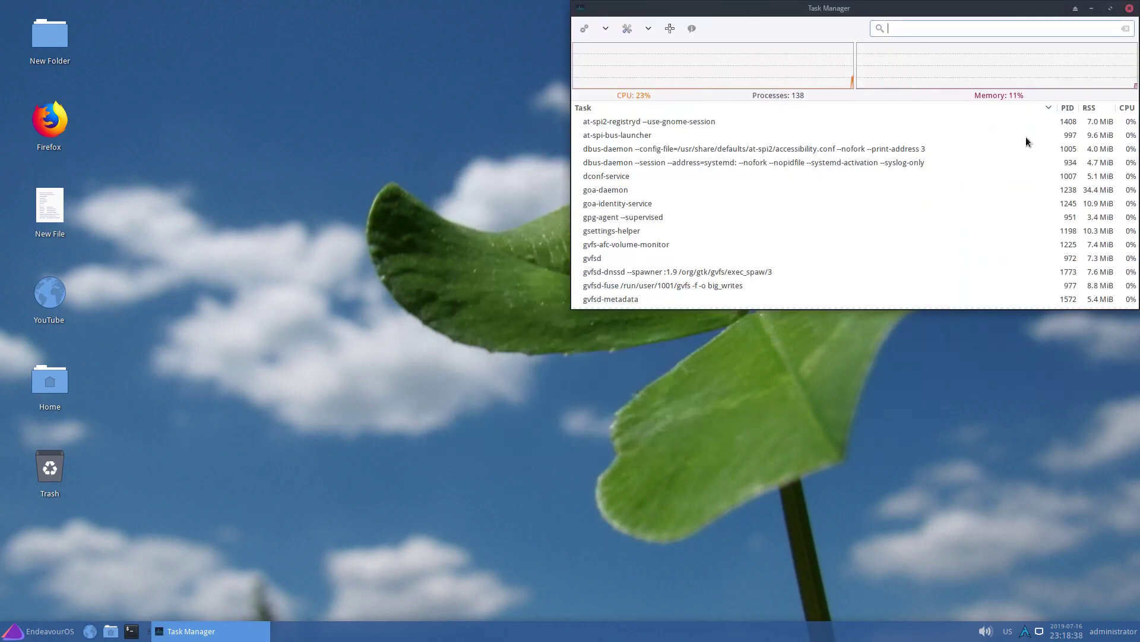
- View the About information of the Xfce desktop environment with its credits and copyright, and close it
right_click(533, 350)
mouse_move(605, 539)
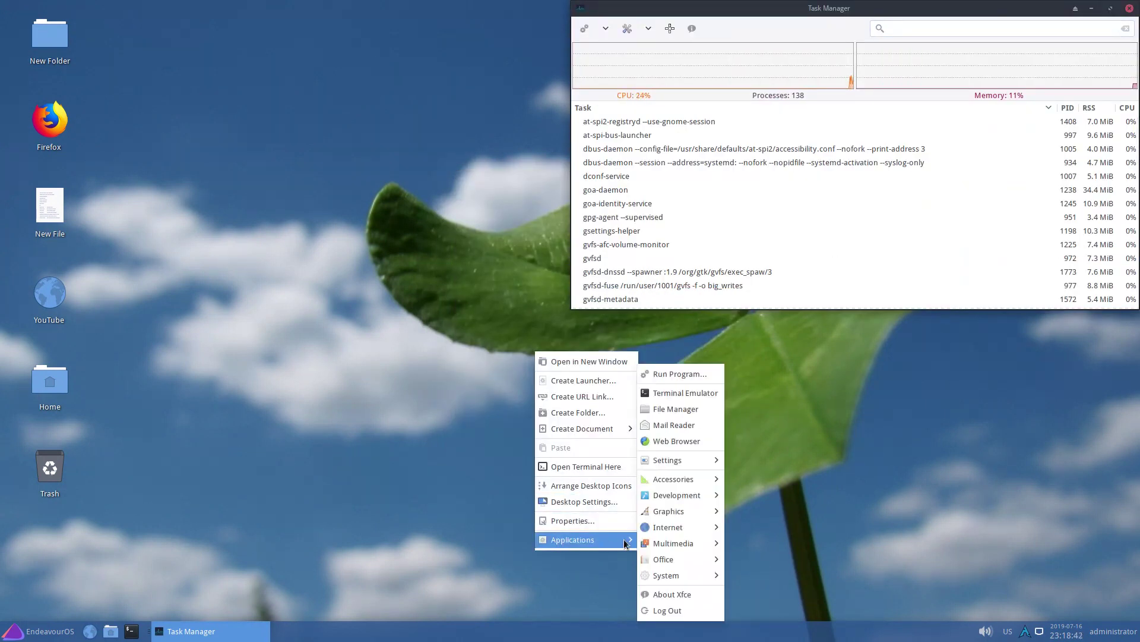
click(669, 594)
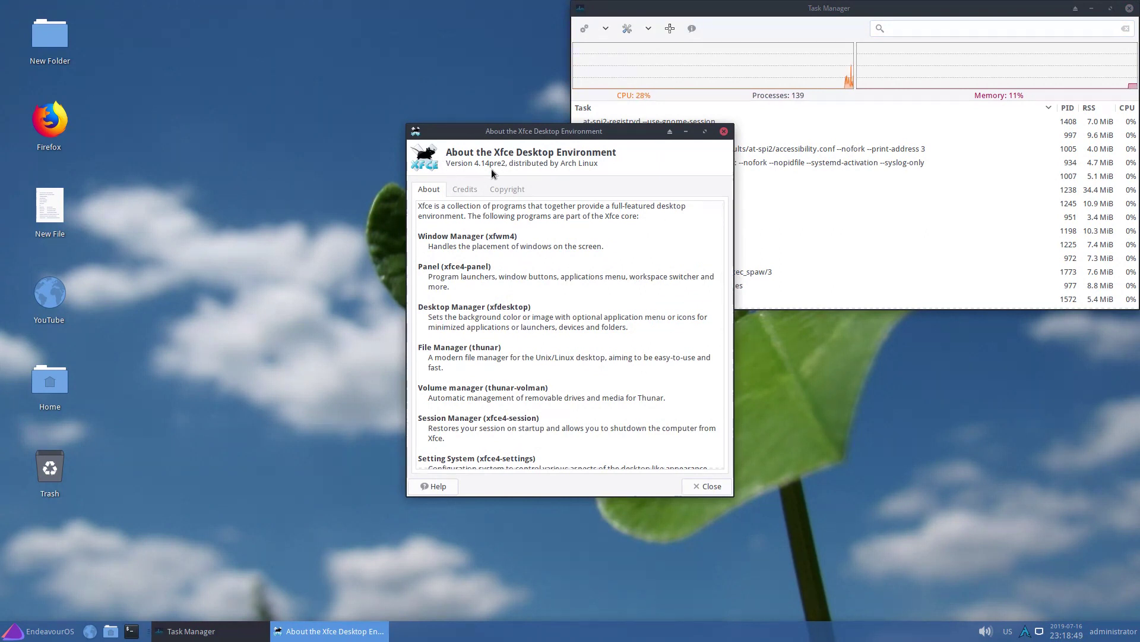
click(467, 188)
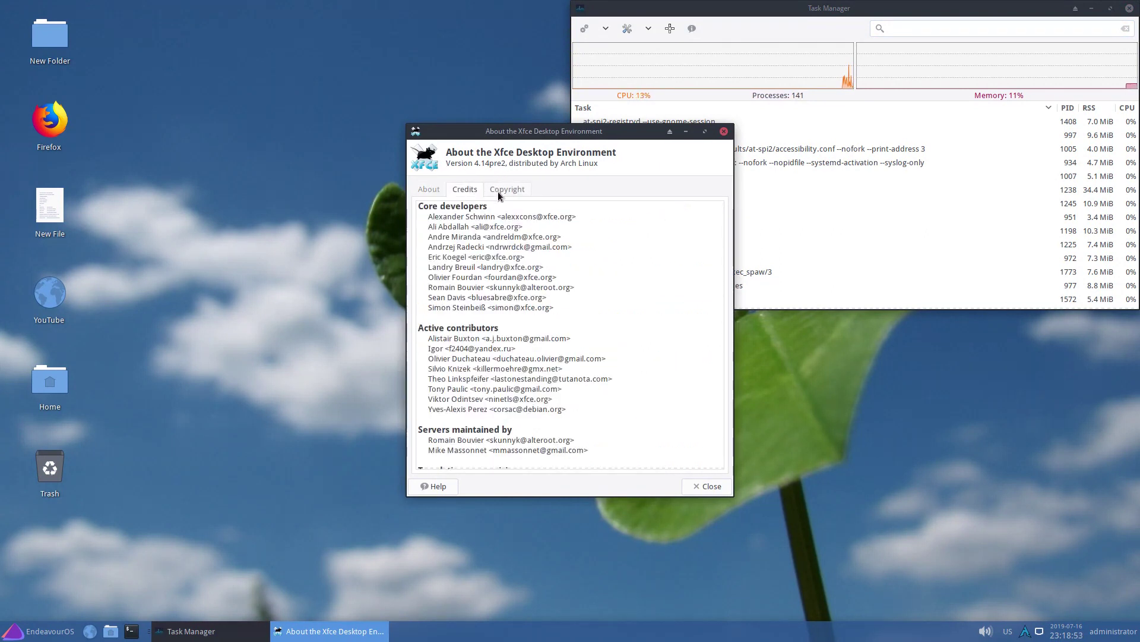
click(502, 189)
click(724, 131)
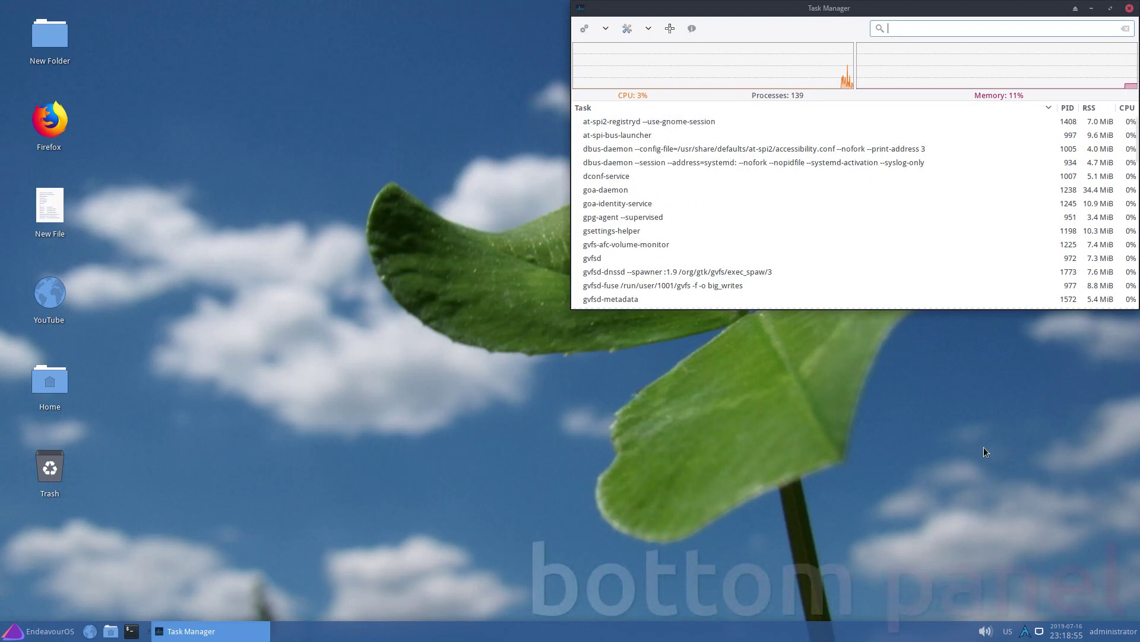
- Examine the panel's user menu, the date and time item and the tray icon beside it
click(1115, 631)
click(1099, 512)
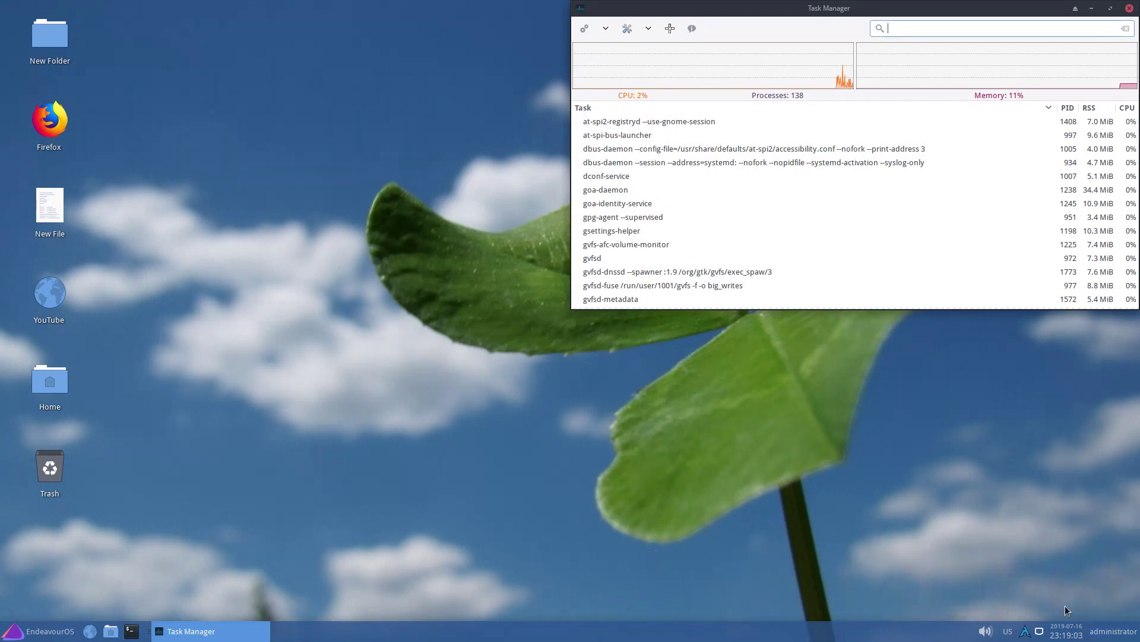
click(1060, 633)
click(1044, 634)
click(1039, 633)
click(1039, 634)
- Check for upgrades with the kalu notifier and view the unread Arch Linux news in a maximized window, closing it when done
right_click(1026, 634)
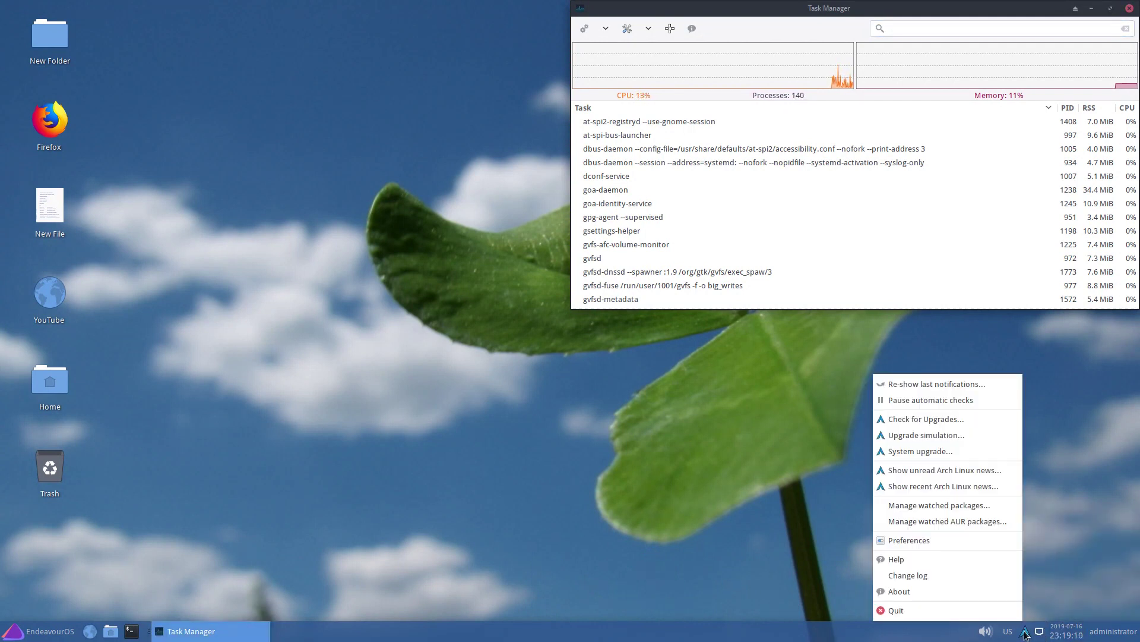
click(976, 418)
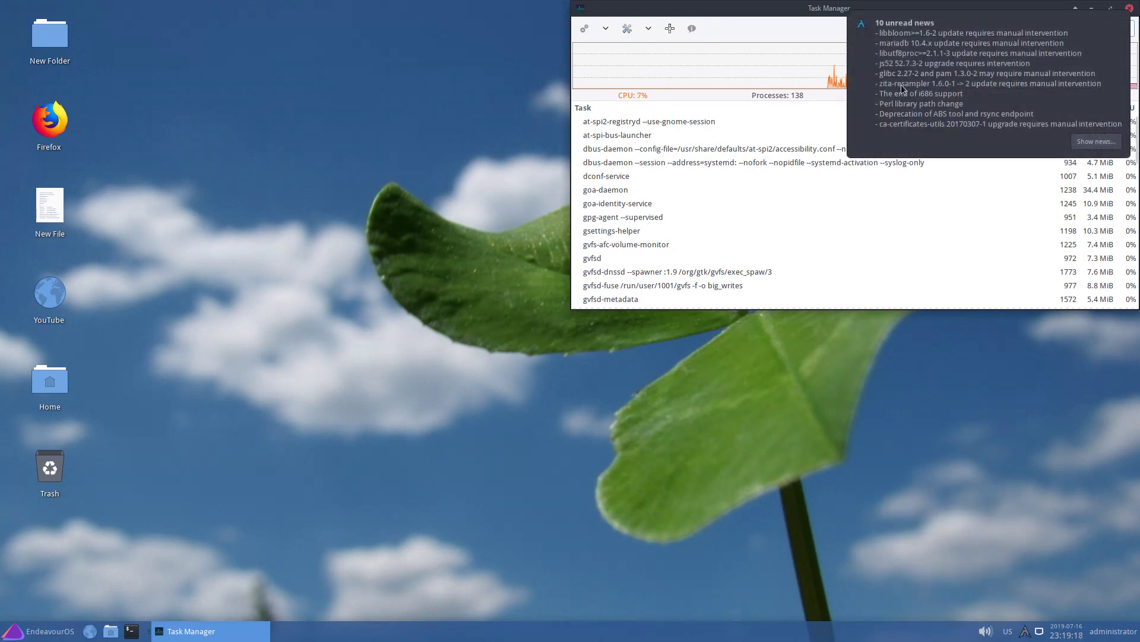
click(1080, 142)
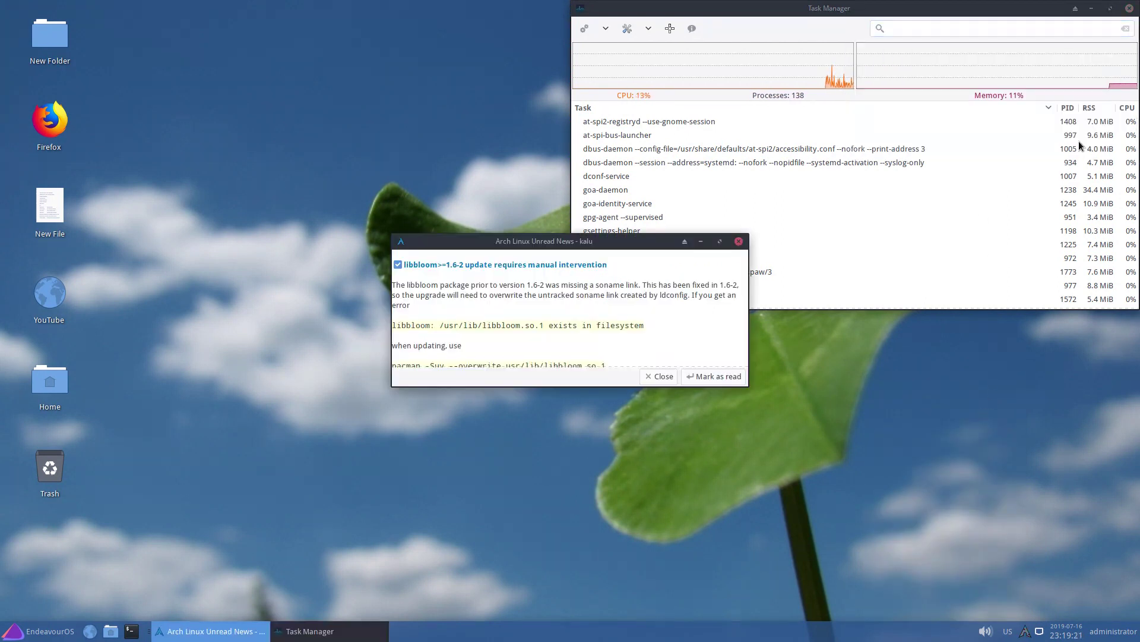
double_click(724, 240)
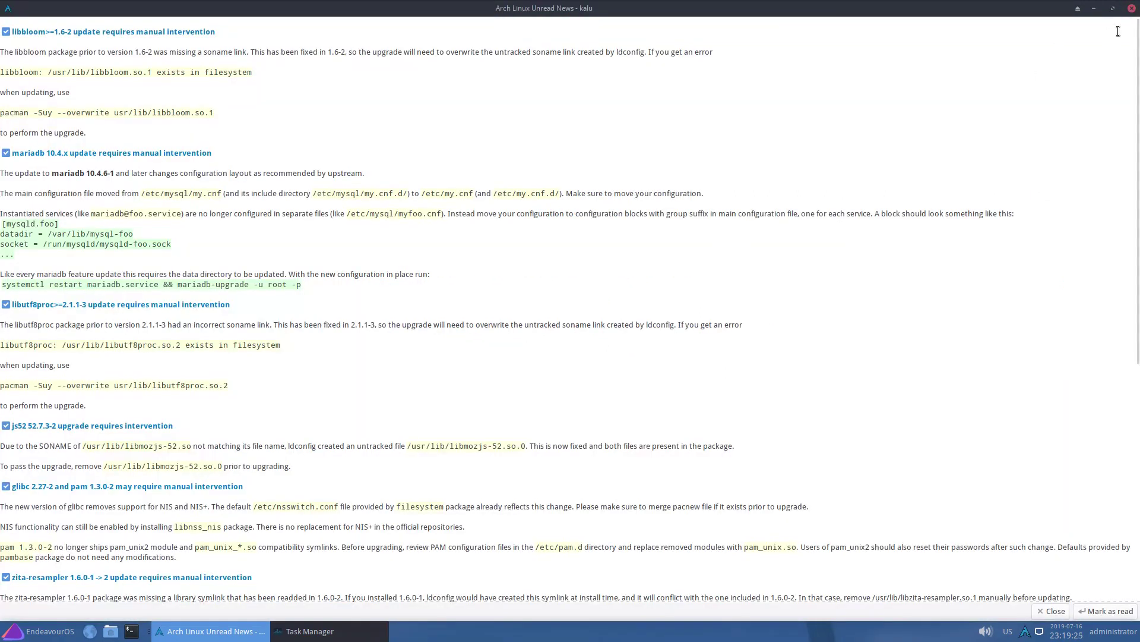
click(1132, 9)
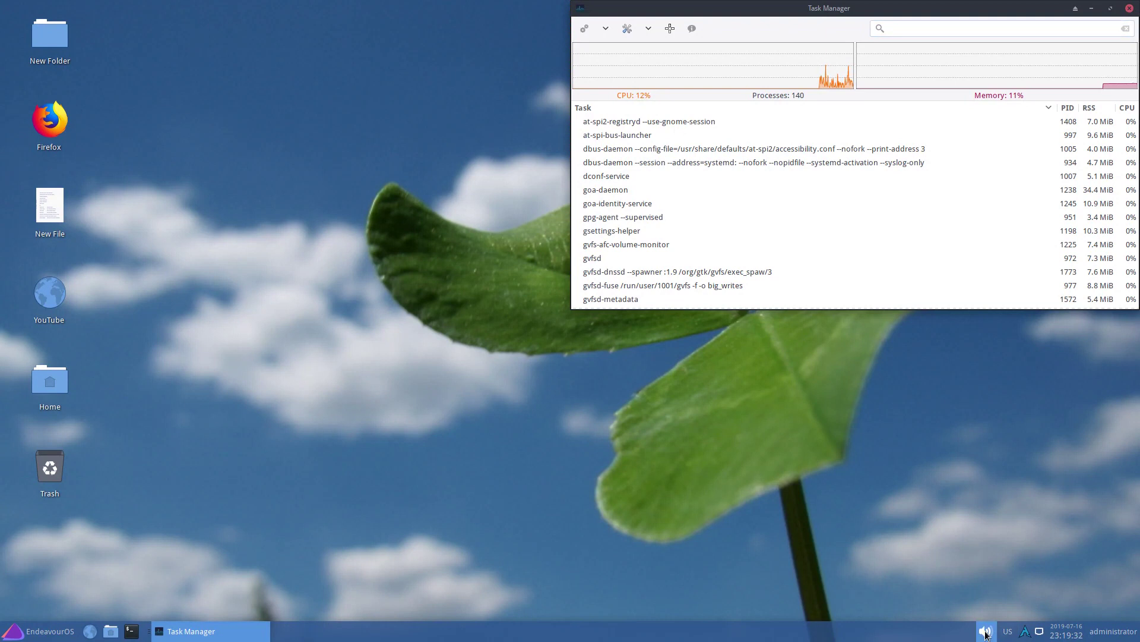
- View the About information of the Xfce panel and close it
right_click(860, 636)
mouse_move(873, 622)
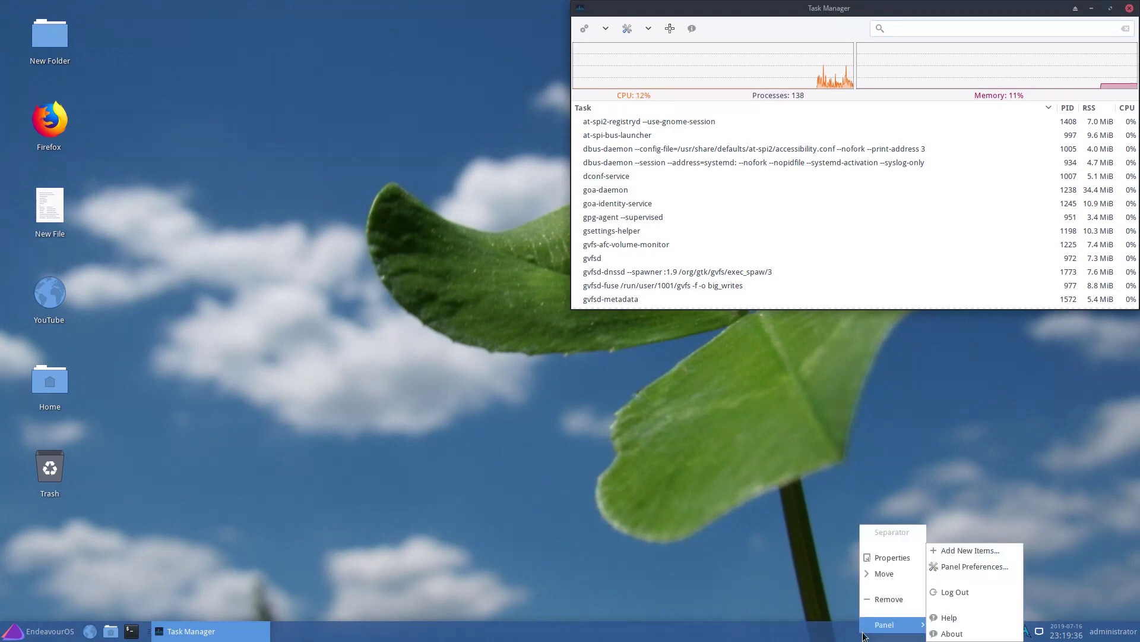
click(933, 632)
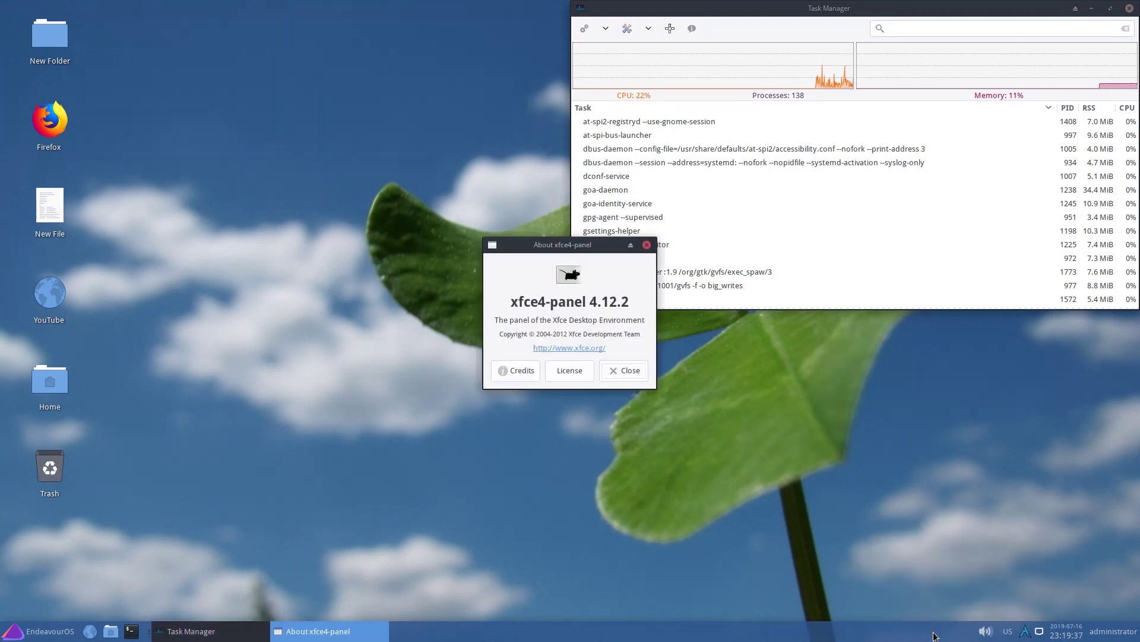
click(623, 370)
- Open the Xfce panel's help manual online in the web browser
right_click(631, 630)
mouse_move(666, 630)
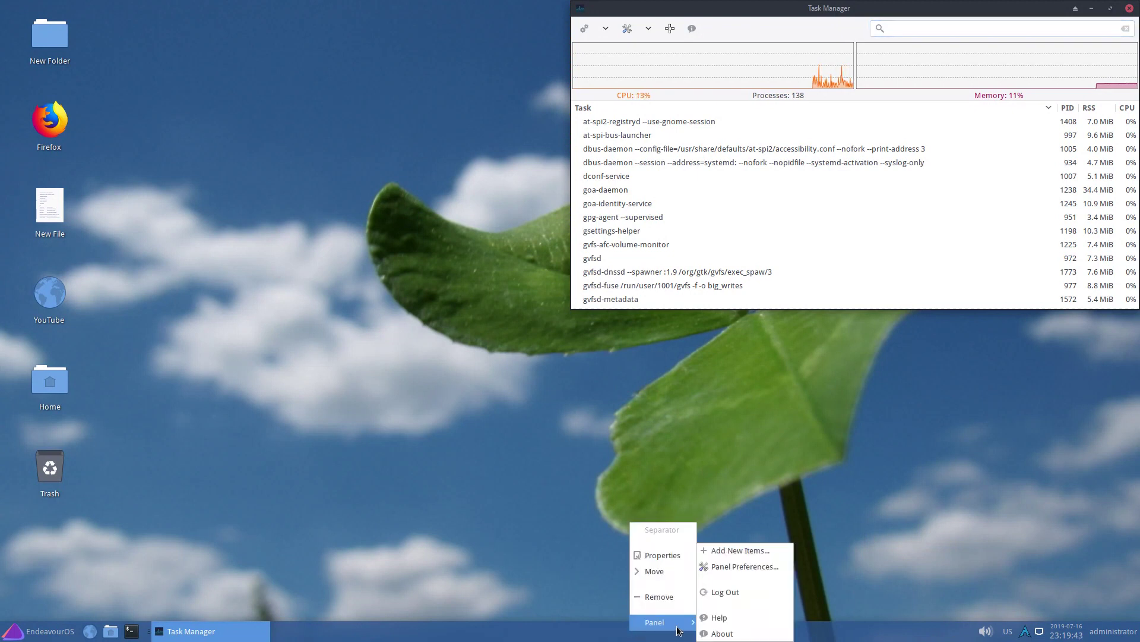
click(718, 618)
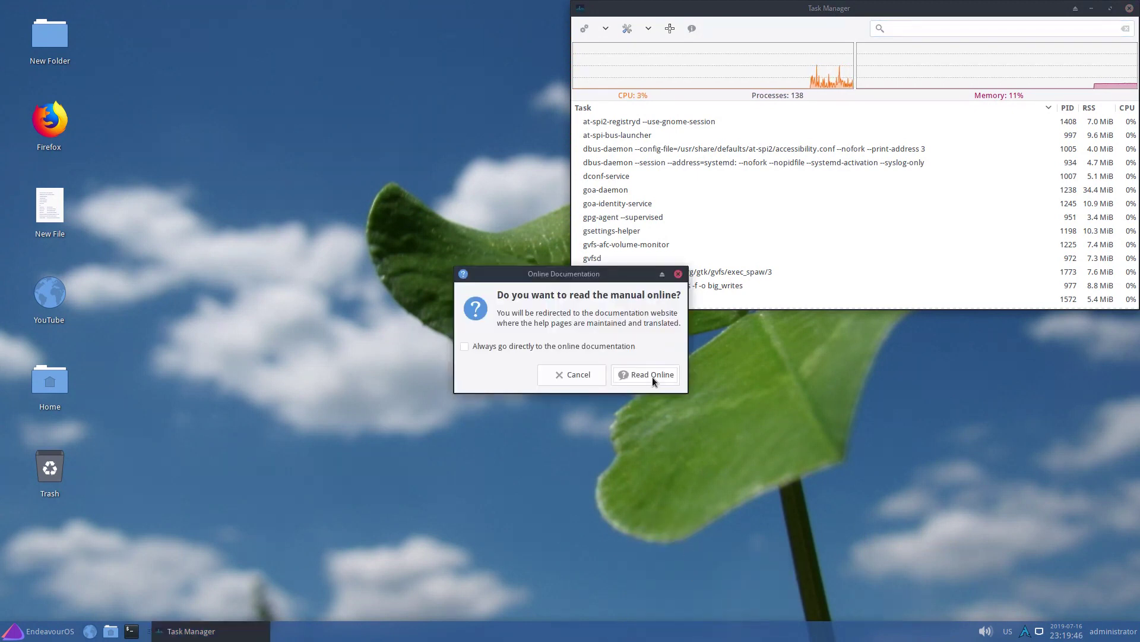
click(653, 376)
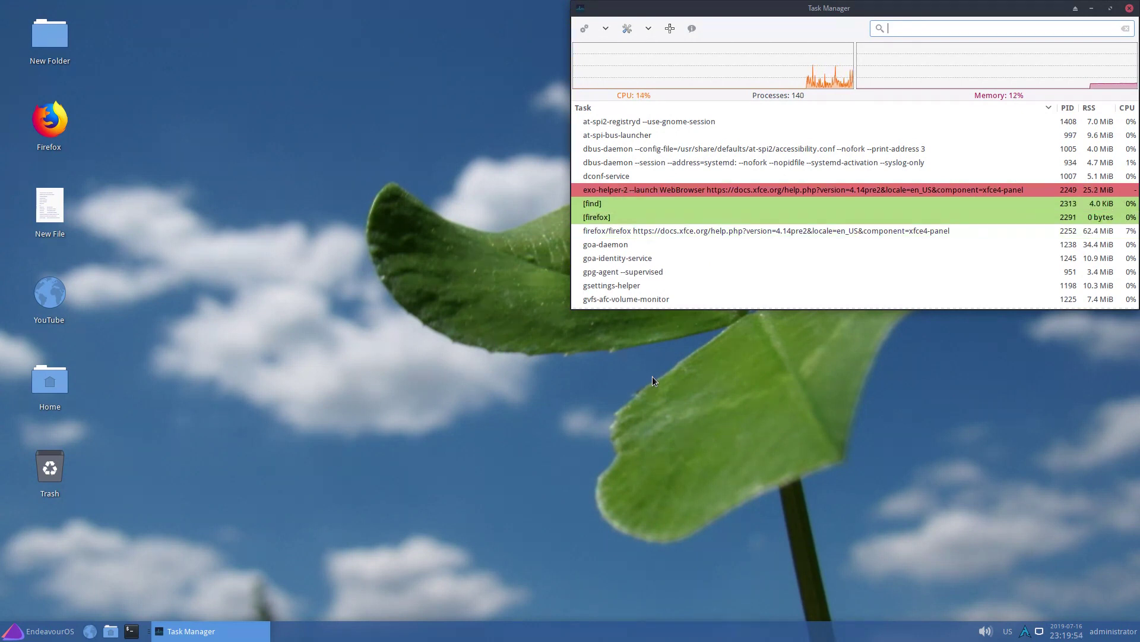
- View the log-out options from the panel and cancel without logging out
right_click(653, 639)
mouse_move(683, 630)
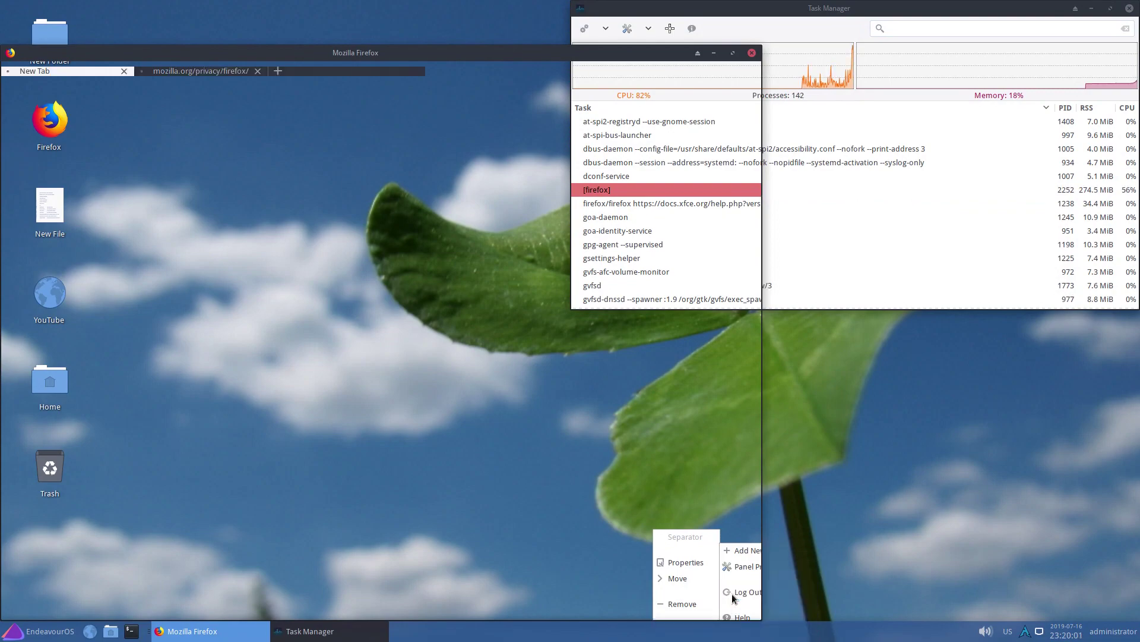
click(733, 592)
click(631, 390)
- Look through the display, appearance and items preferences of Panel 1, and close them
right_click(651, 630)
mouse_move(689, 623)
click(743, 569)
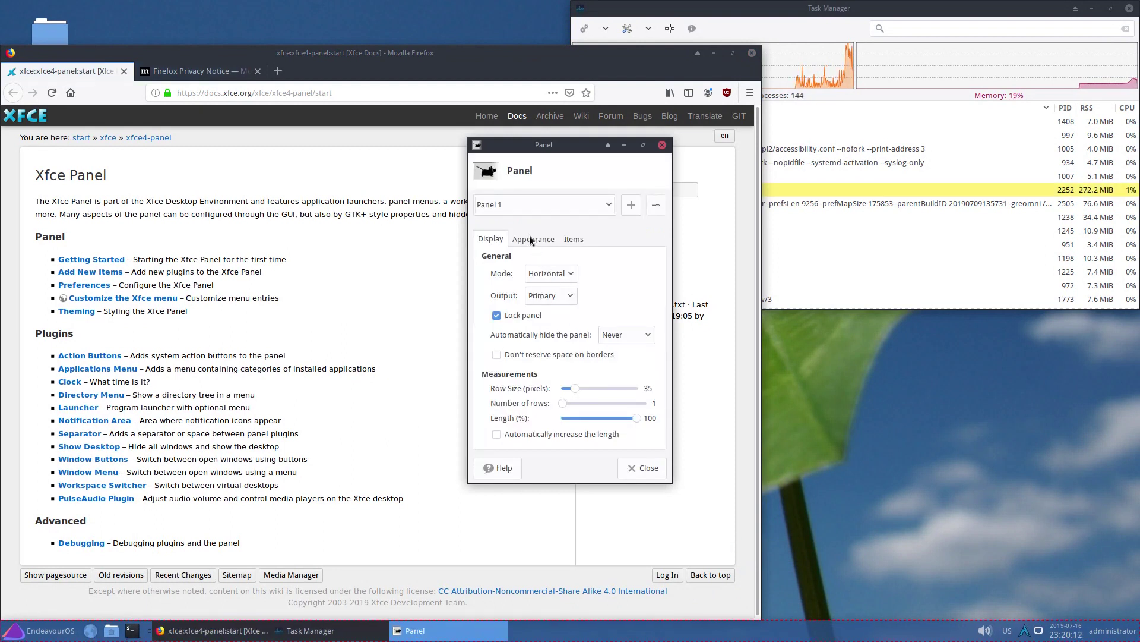
click(531, 238)
click(570, 240)
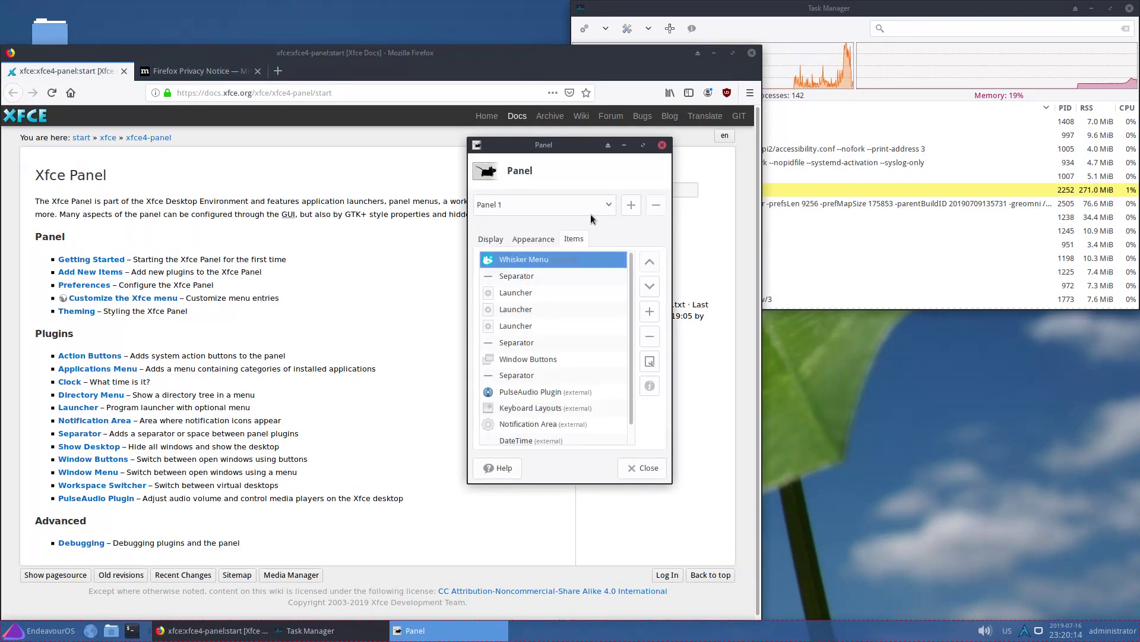
click(662, 145)
- Browse the list of plugins that can be added to the panel in a maximized window, and close it
right_click(700, 636)
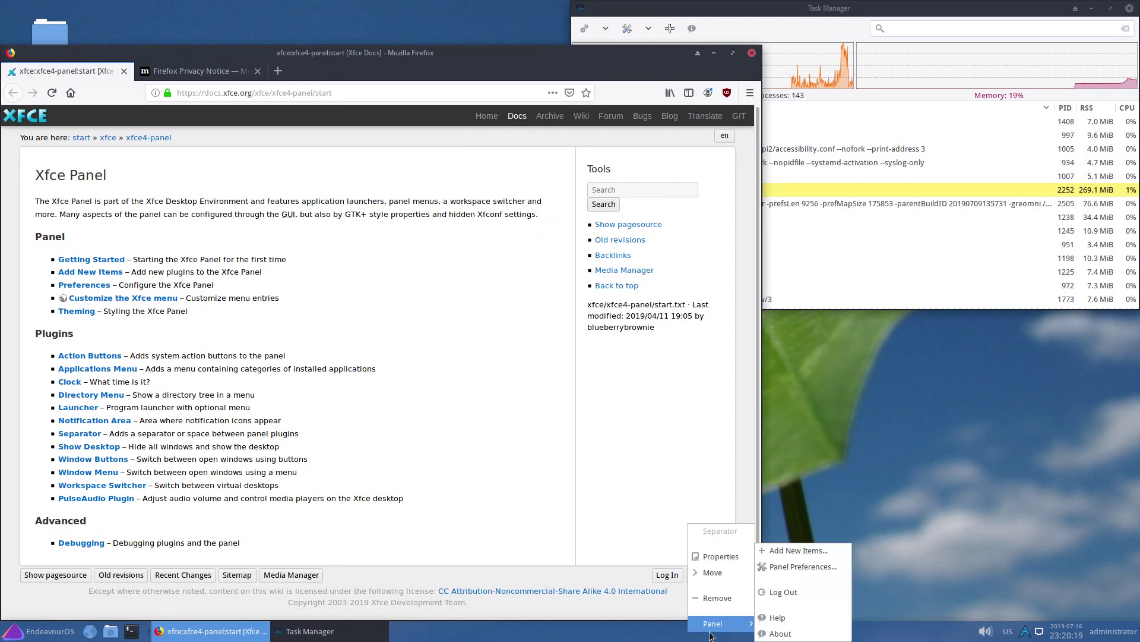
click(776, 552)
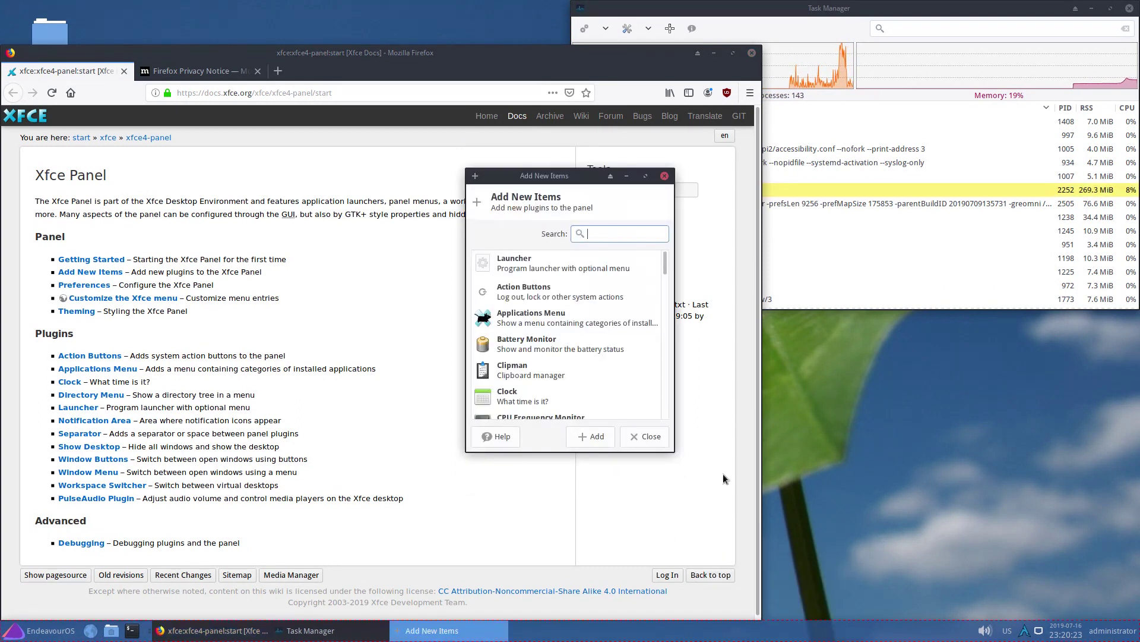
double_click(578, 179)
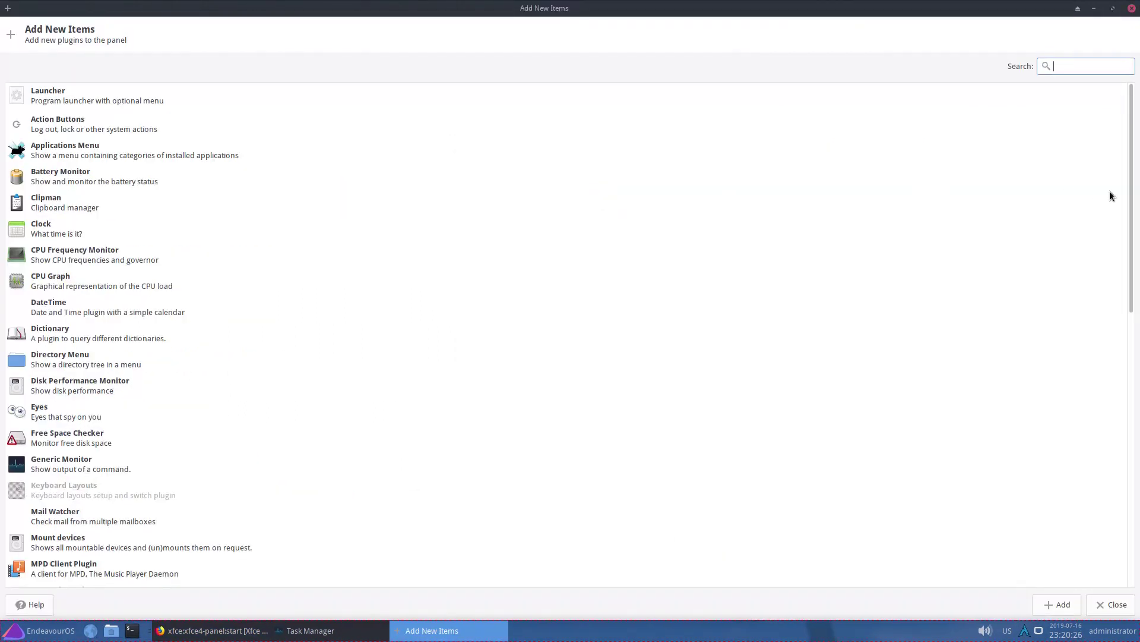
drag(1133, 191, 1137, 463)
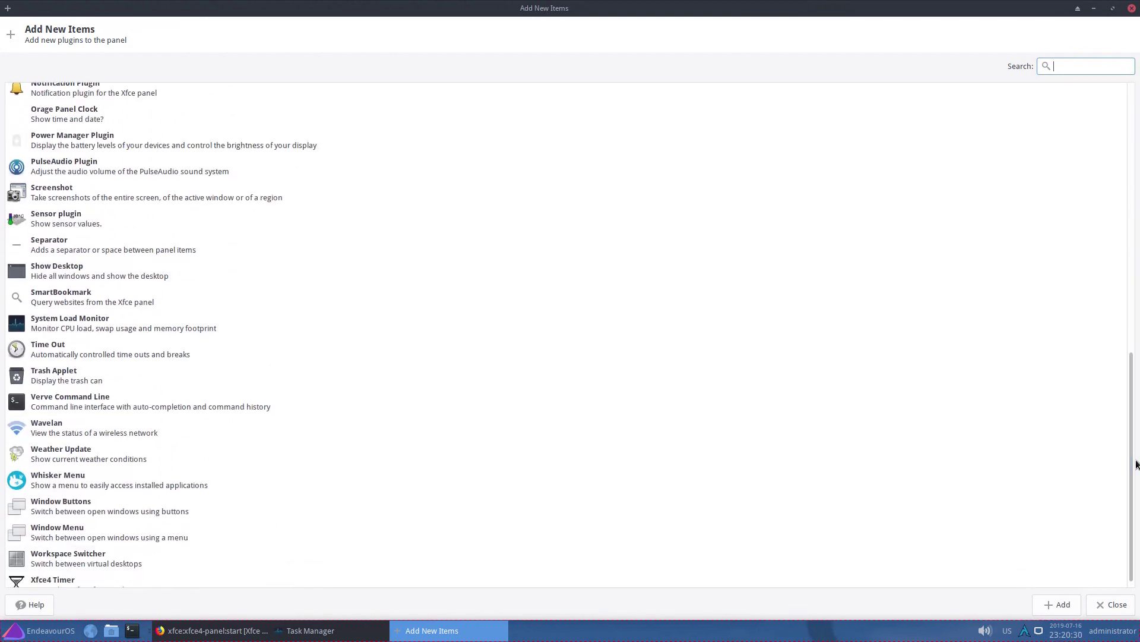
click(1136, 8)
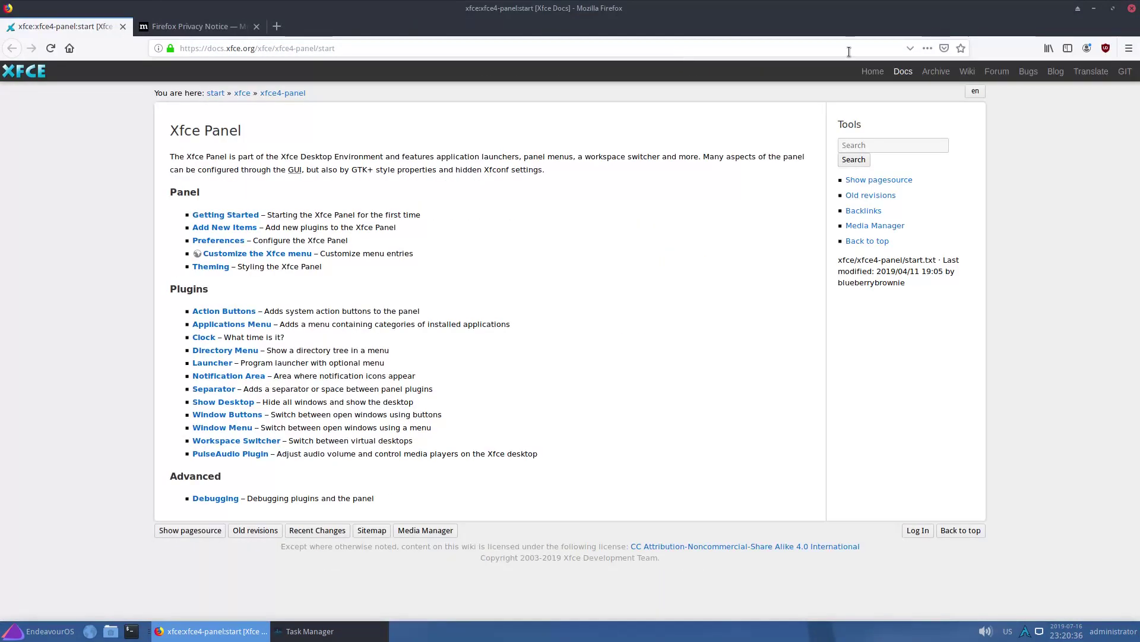
- Check the Firefox version in its About window, and close the browser with all its tabs
click(1129, 48)
click(1083, 394)
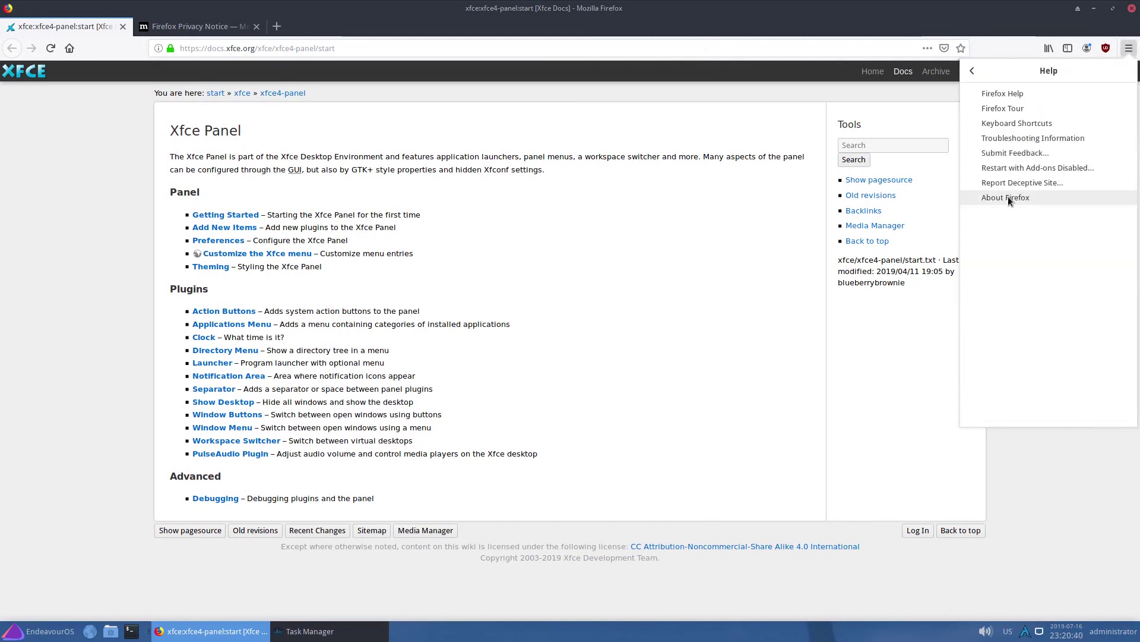
click(1011, 199)
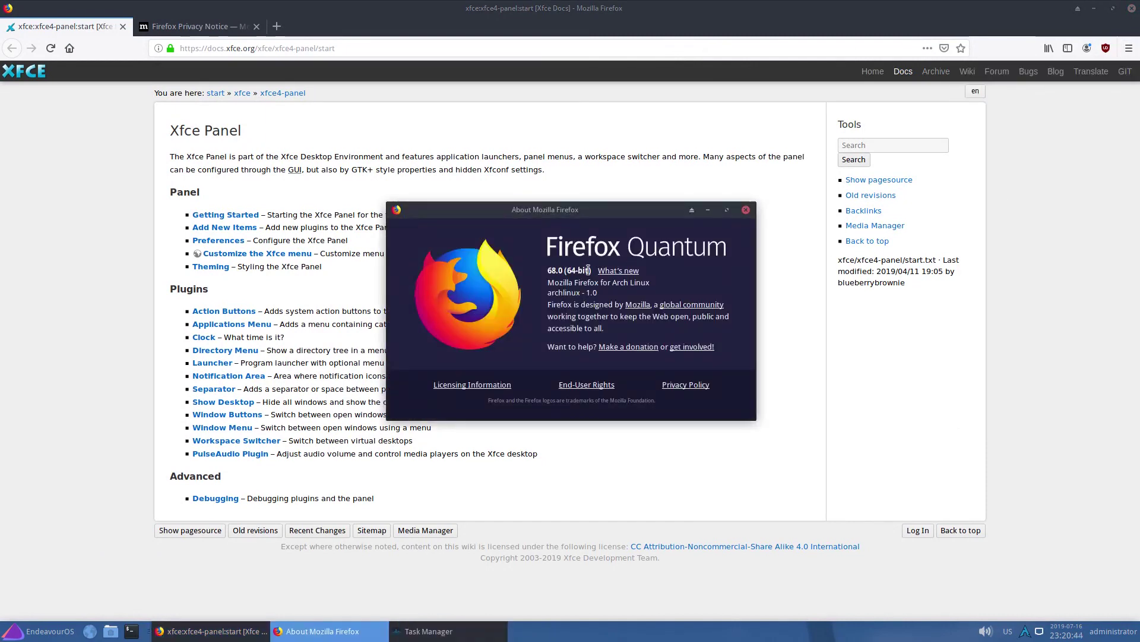
click(747, 210)
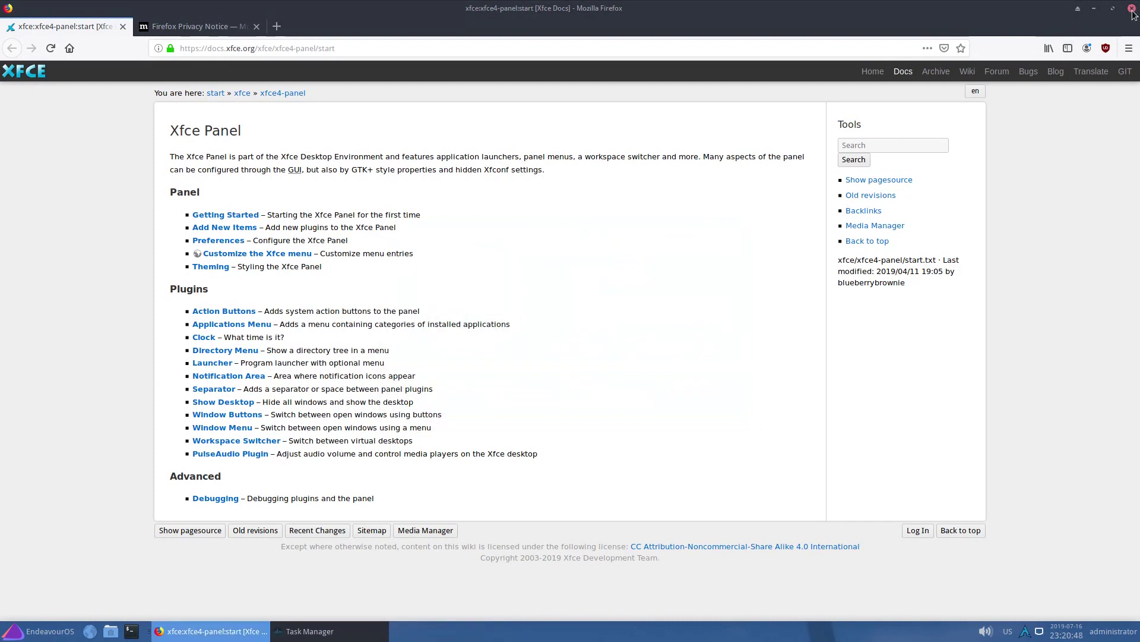
click(1132, 8)
click(677, 344)
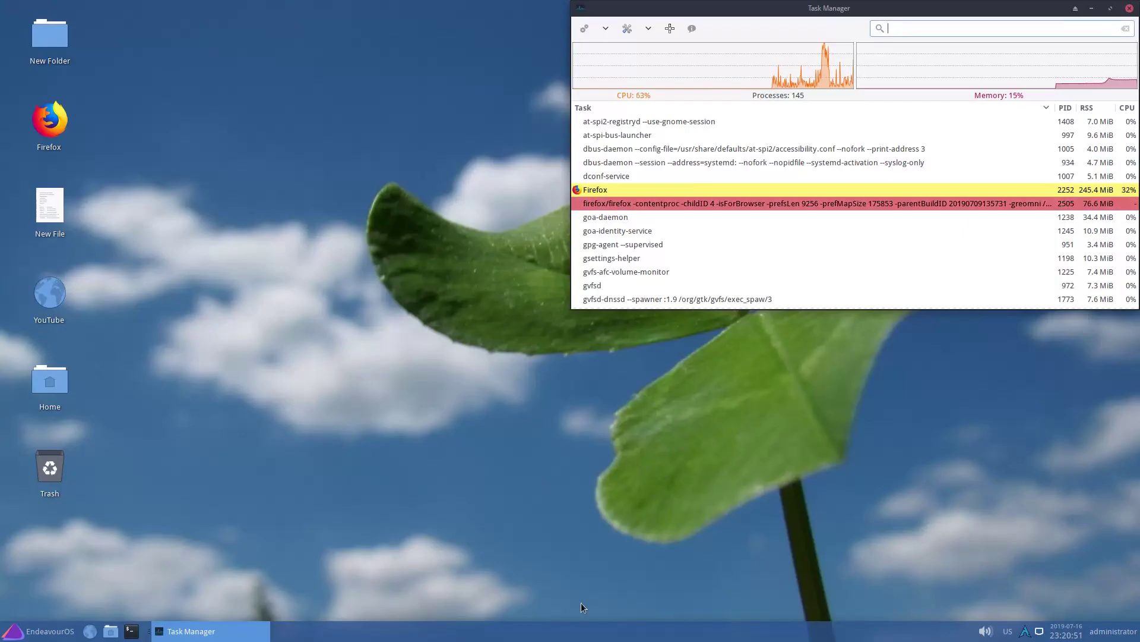
right_click(576, 624)
mouse_move(576, 622)
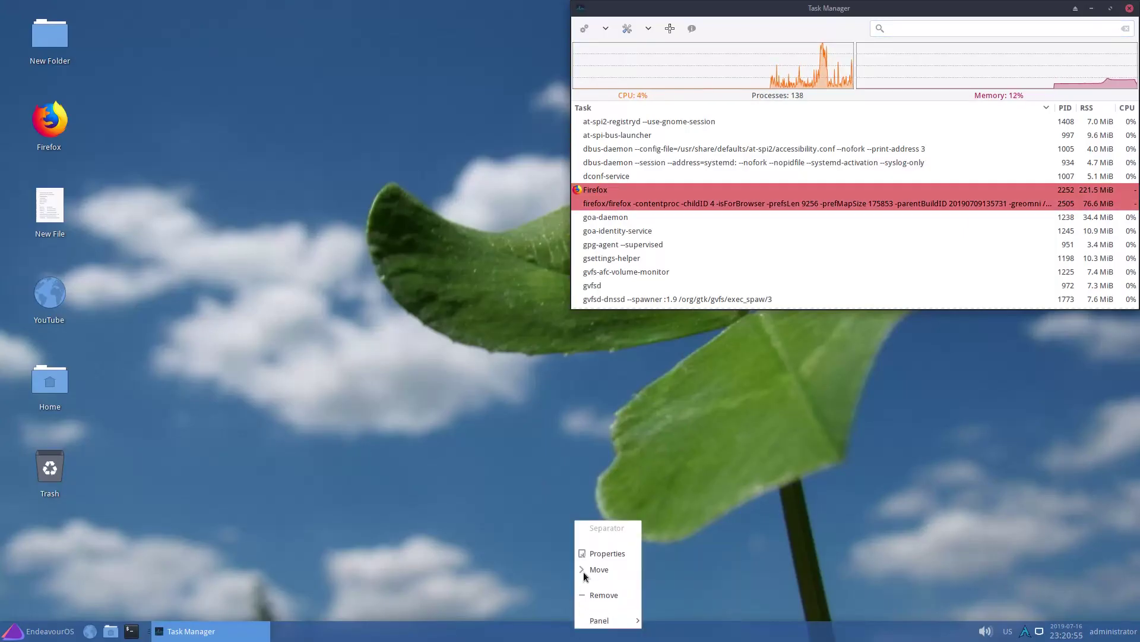
click(504, 567)
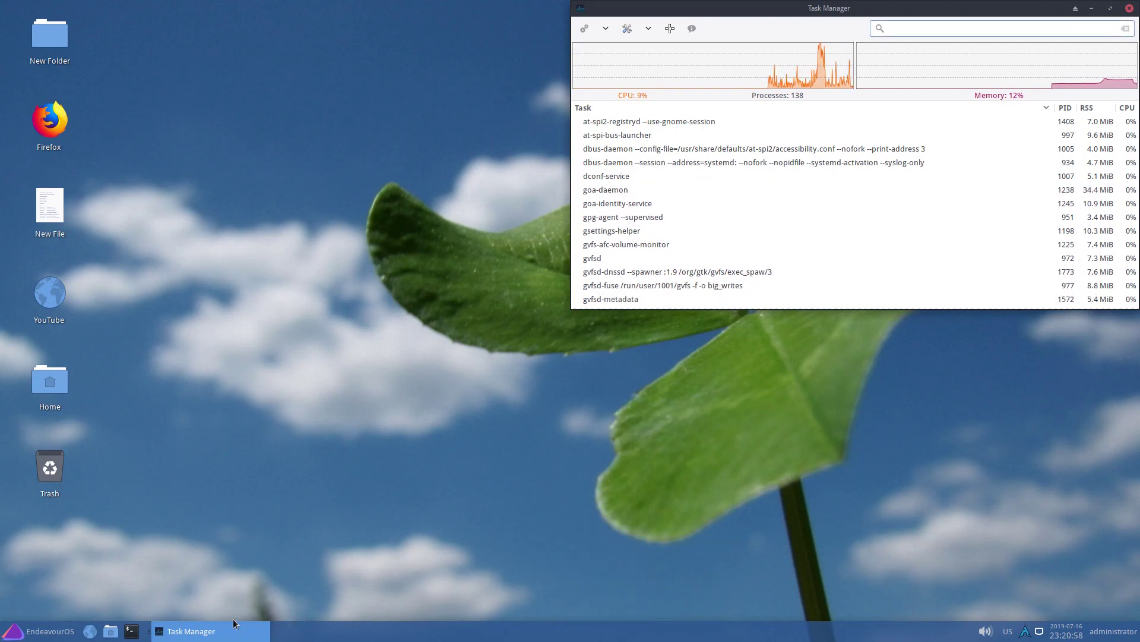
- Remove the terminal launcher from the panel and confirm the removal
right_click(132, 632)
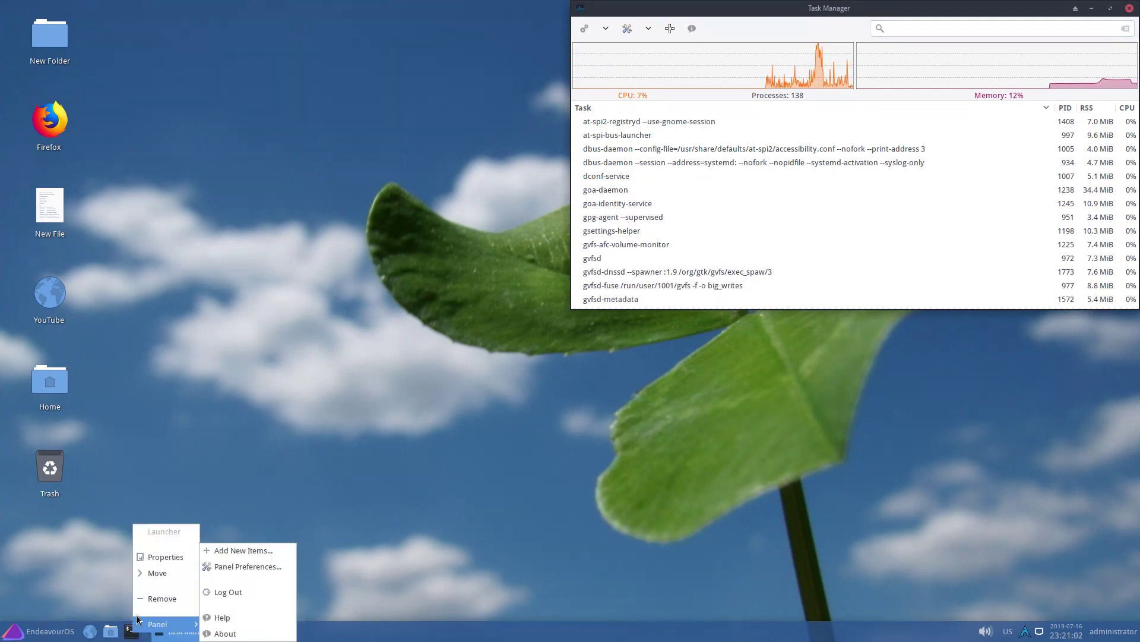
click(162, 598)
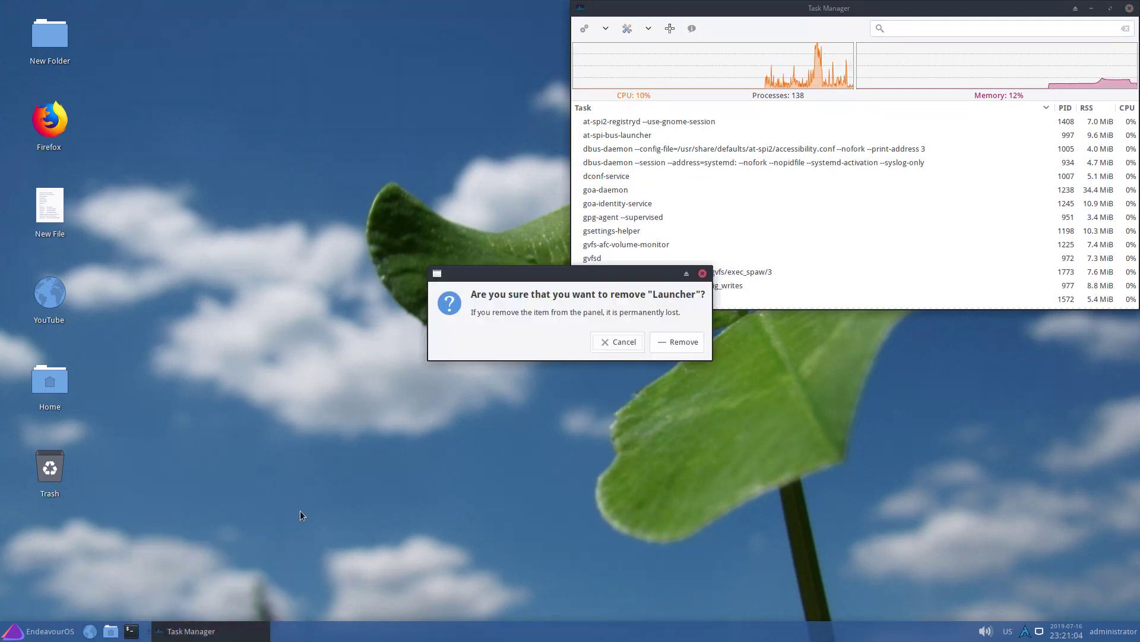
click(665, 344)
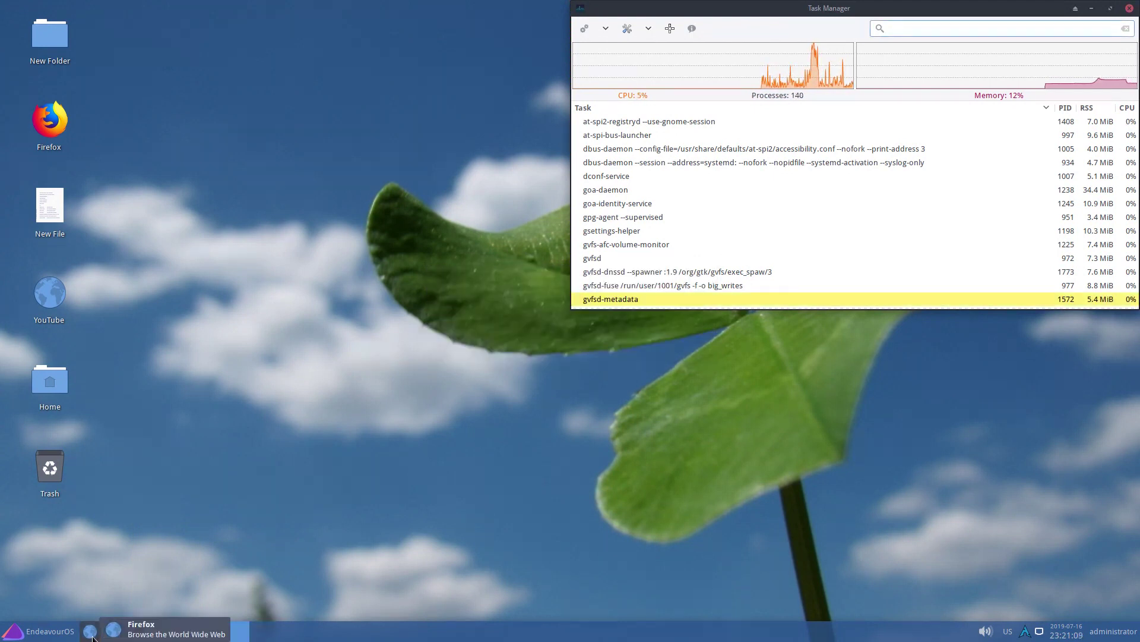
- Look through the appearance, behavior, commands and search actions properties of the Whisker Menu, and close them
right_click(52, 635)
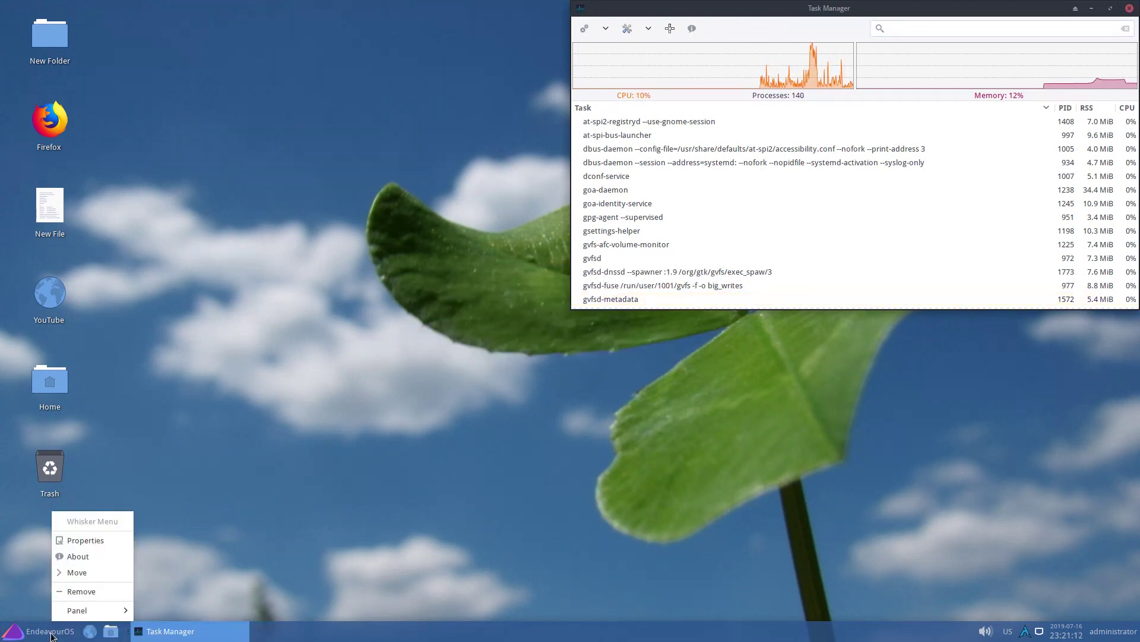
click(54, 545)
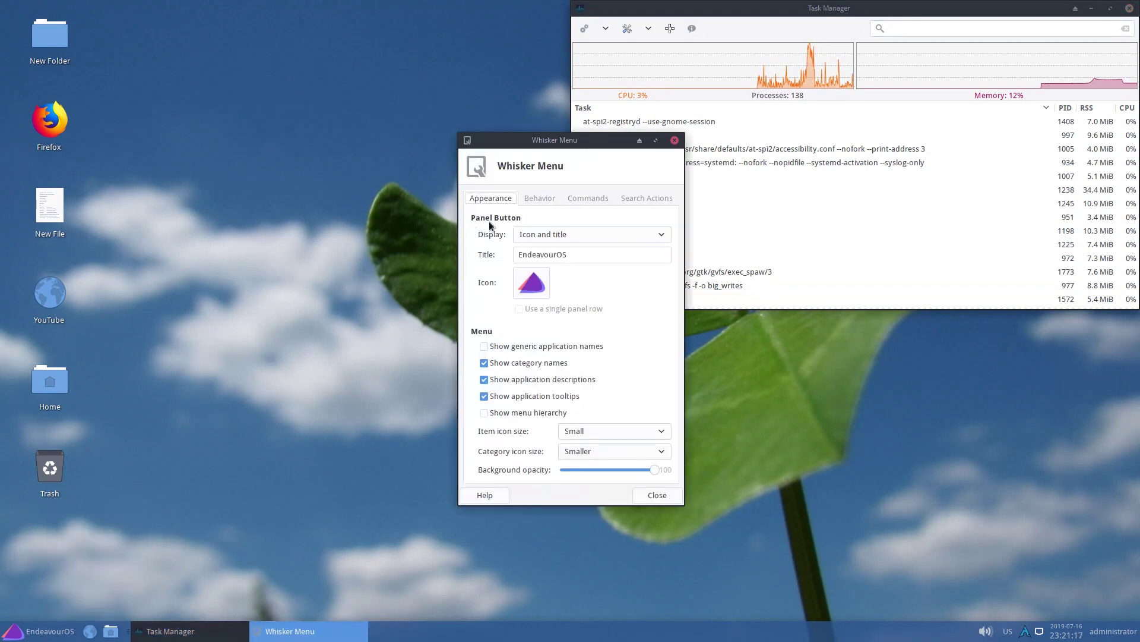
click(536, 196)
click(587, 196)
click(630, 196)
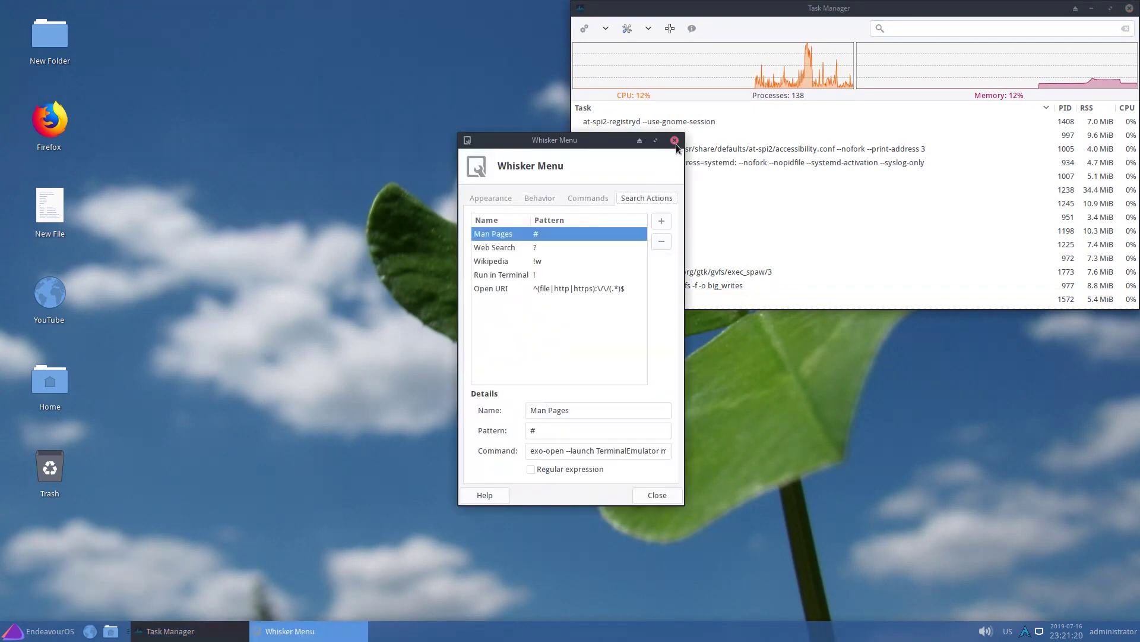
click(675, 141)
- Check the version of the Whisker Menu plugin in its About window, and close it
right_click(61, 633)
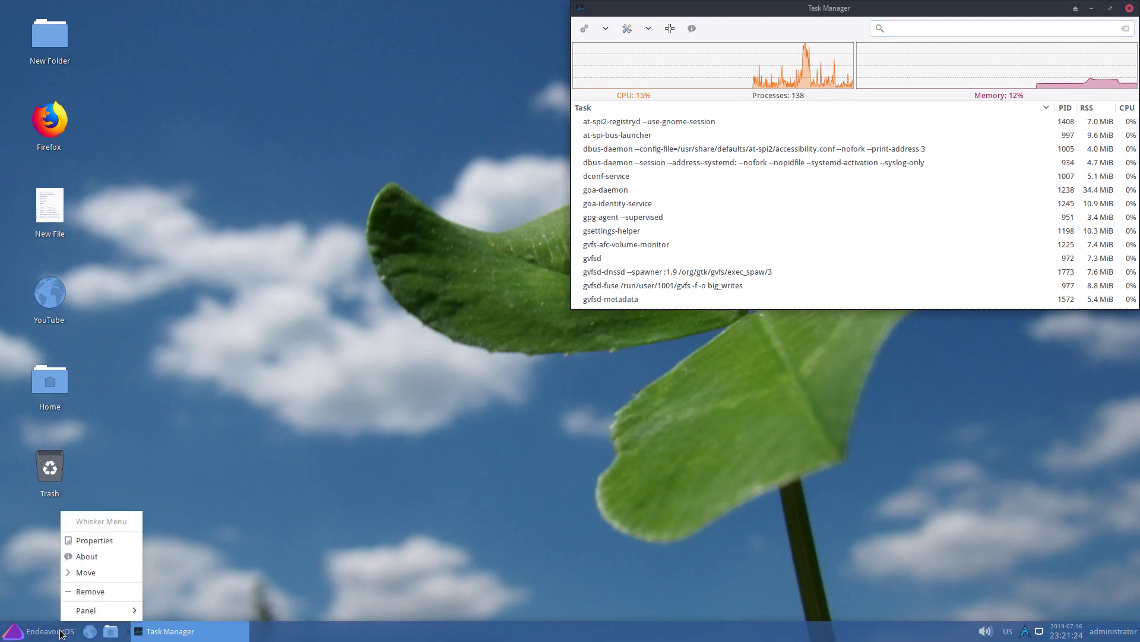
click(72, 558)
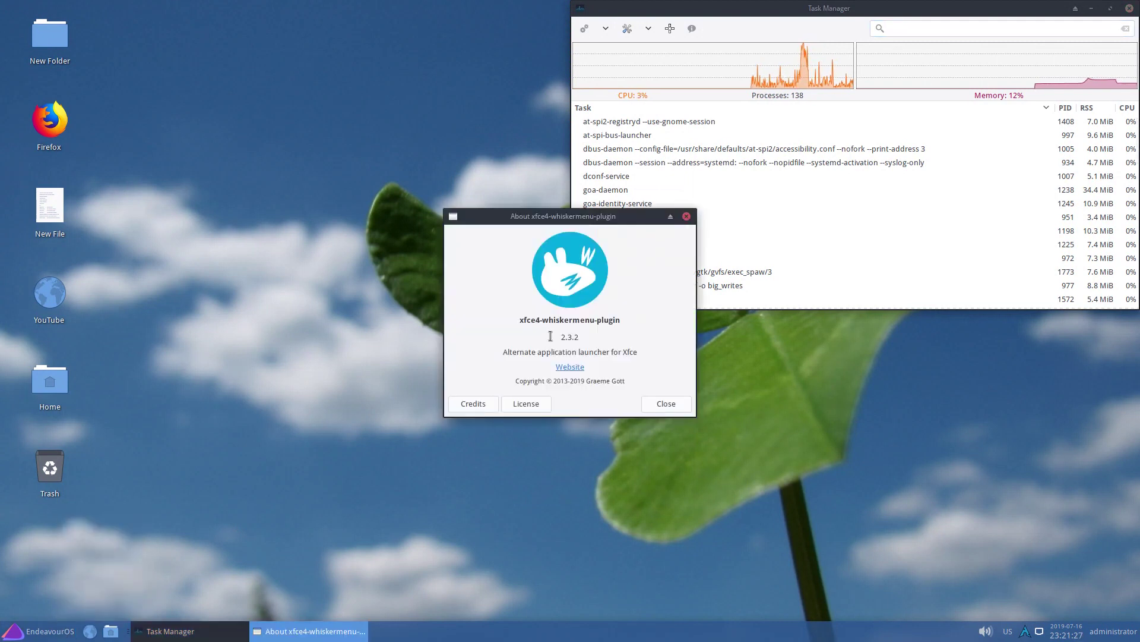
click(663, 402)
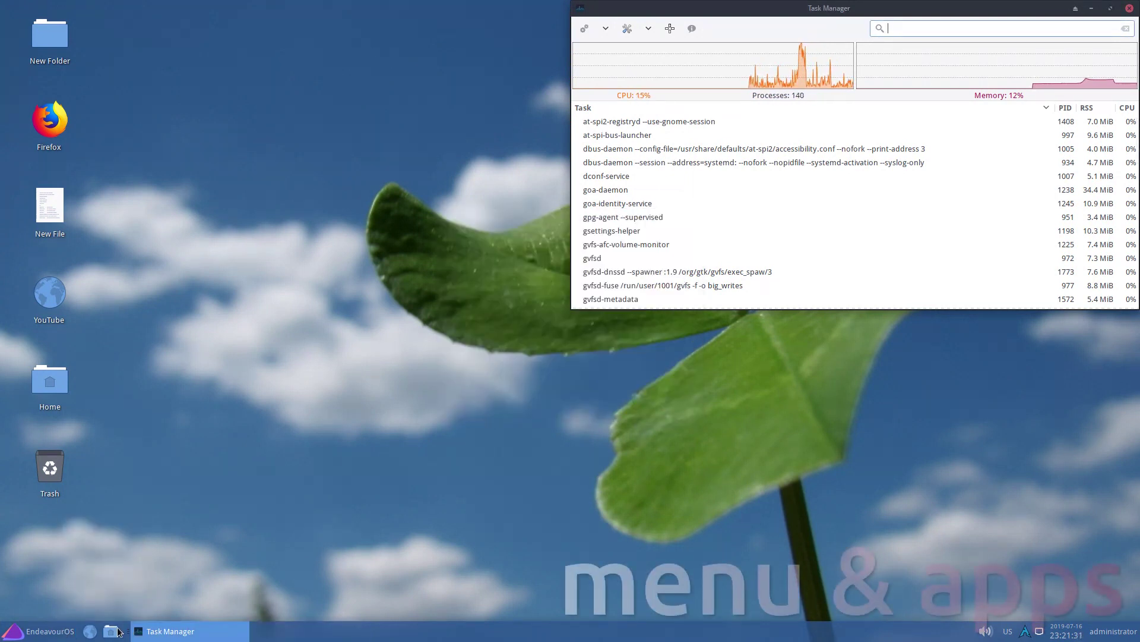
- Open the applications menu and resize it, making it taller and narrower
click(67, 635)
click(42, 460)
drag(296, 369, 261, 275)
- Browse the Favorites, Recently Used, All and Accessories categories of the applications menu
click(55, 315)
click(55, 334)
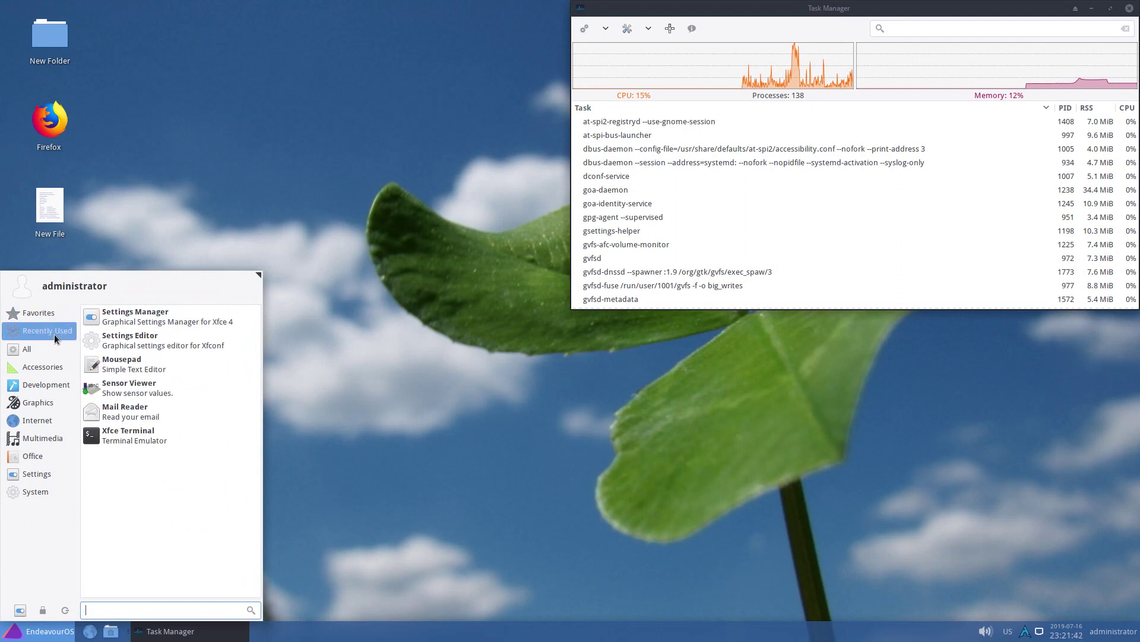
click(55, 353)
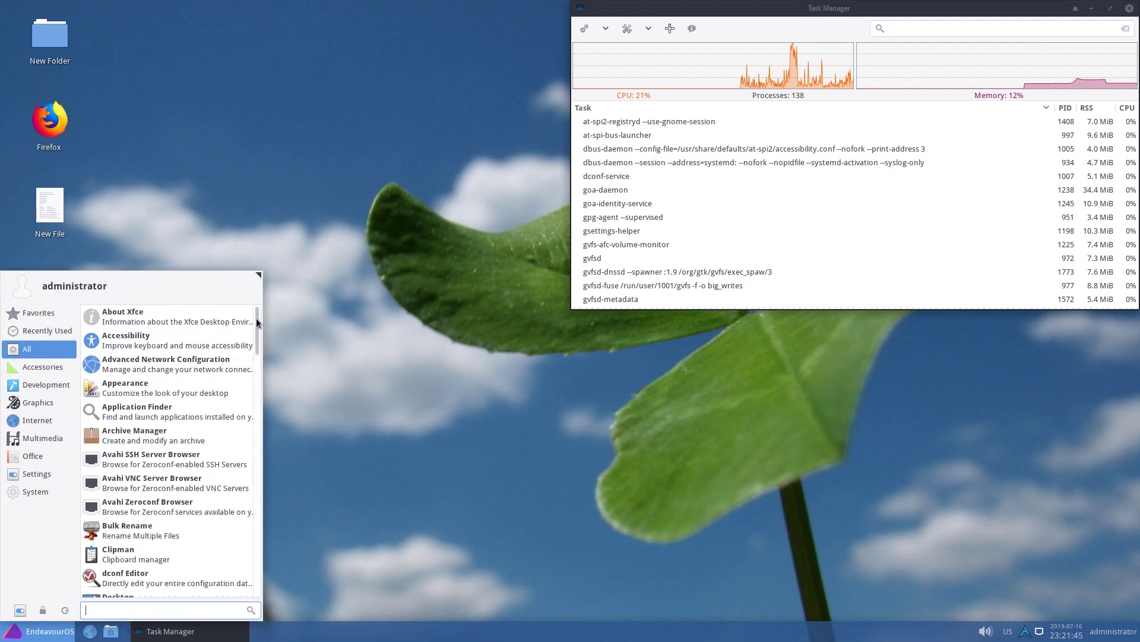
drag(257, 320, 257, 574)
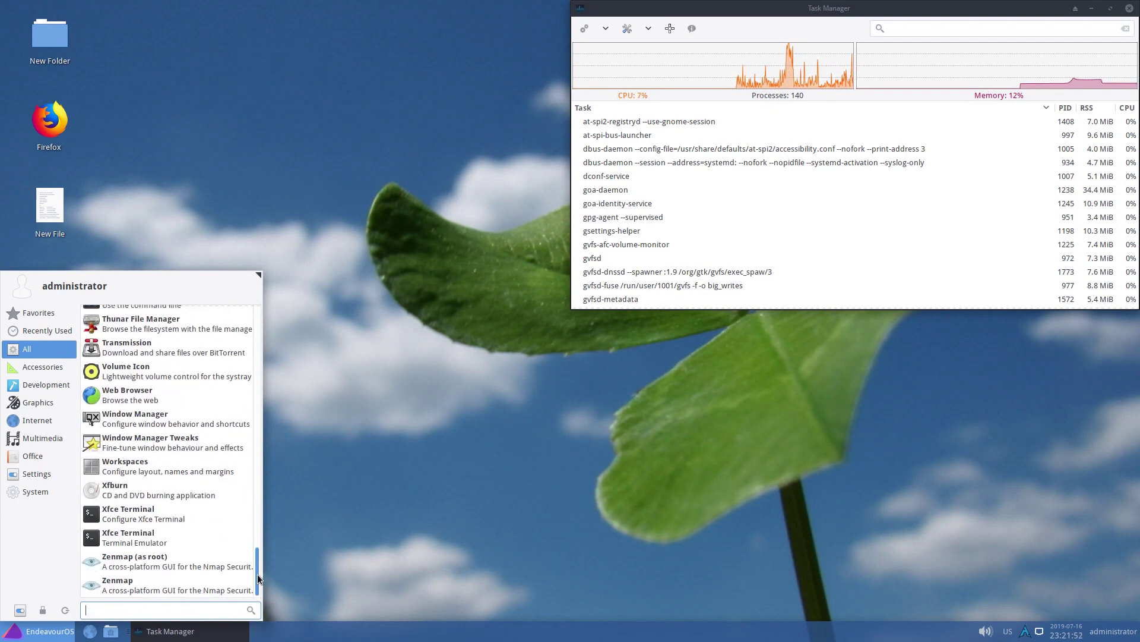
click(53, 367)
drag(258, 355, 258, 451)
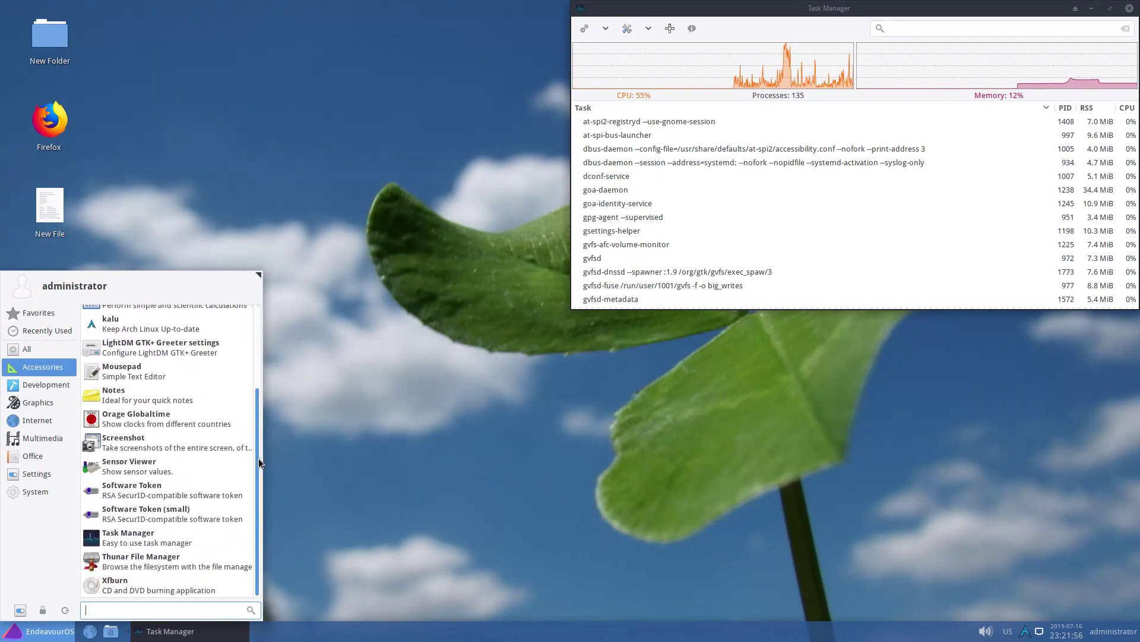
- Browse the applications in the Development, Graphics, Internet, Multimedia, Office, Settings and System categories
click(30, 386)
click(30, 402)
click(33, 420)
click(35, 438)
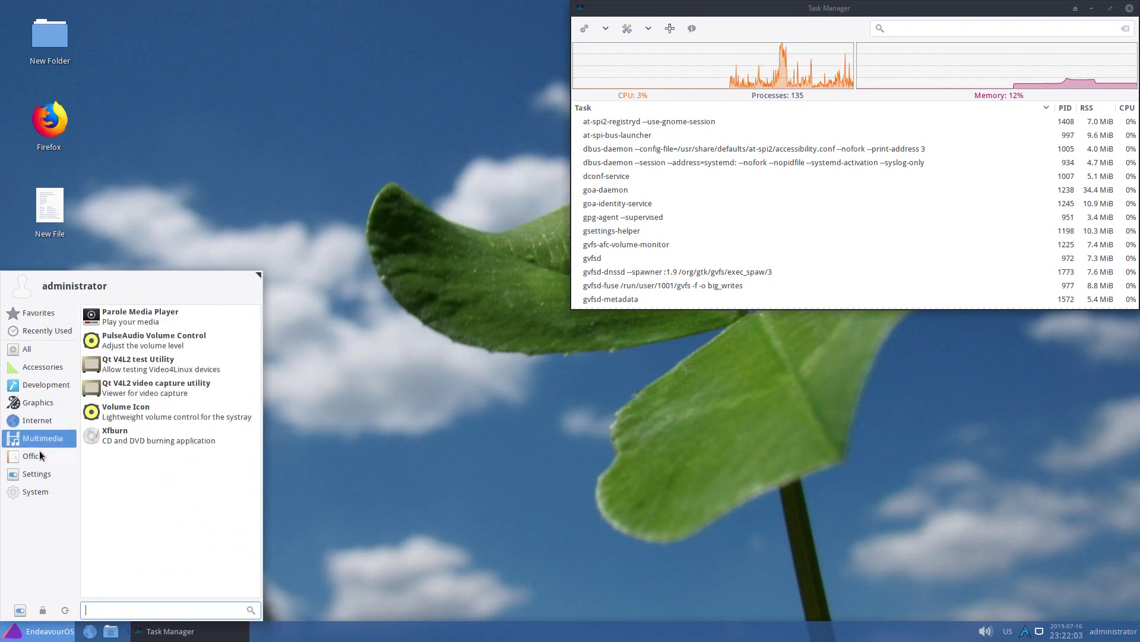
click(33, 456)
click(37, 473)
drag(254, 433, 262, 589)
click(40, 491)
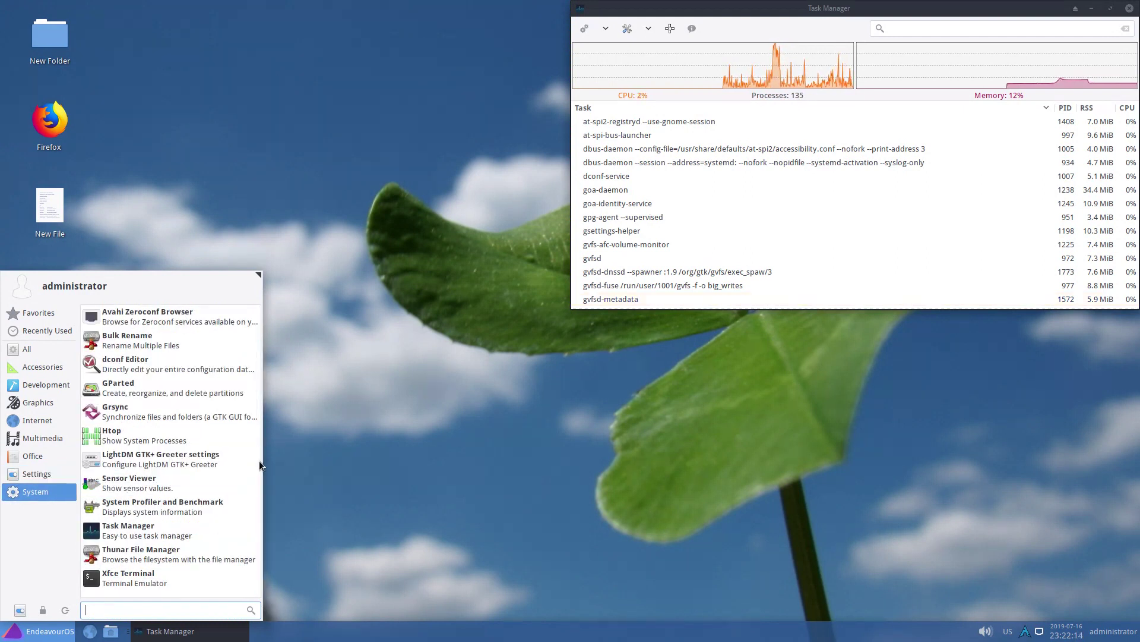
- View the log-out options from the applications menu and cancel them
click(65, 610)
click(627, 391)
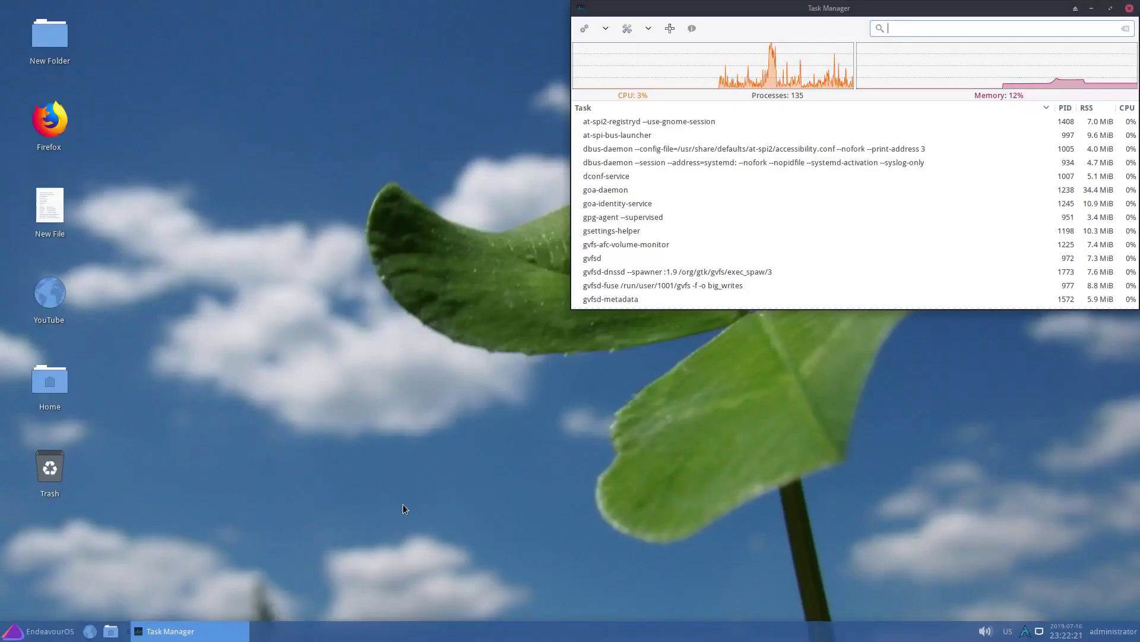
- Open the settings manager from the applications menu and maximize its window
click(63, 629)
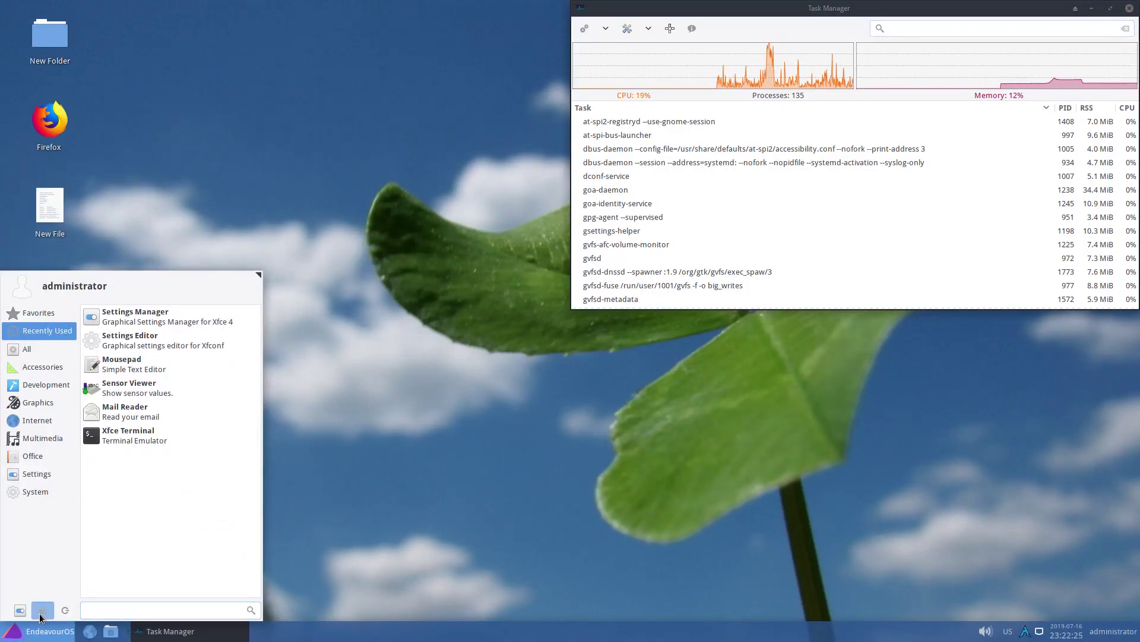
click(35, 628)
click(41, 631)
click(21, 611)
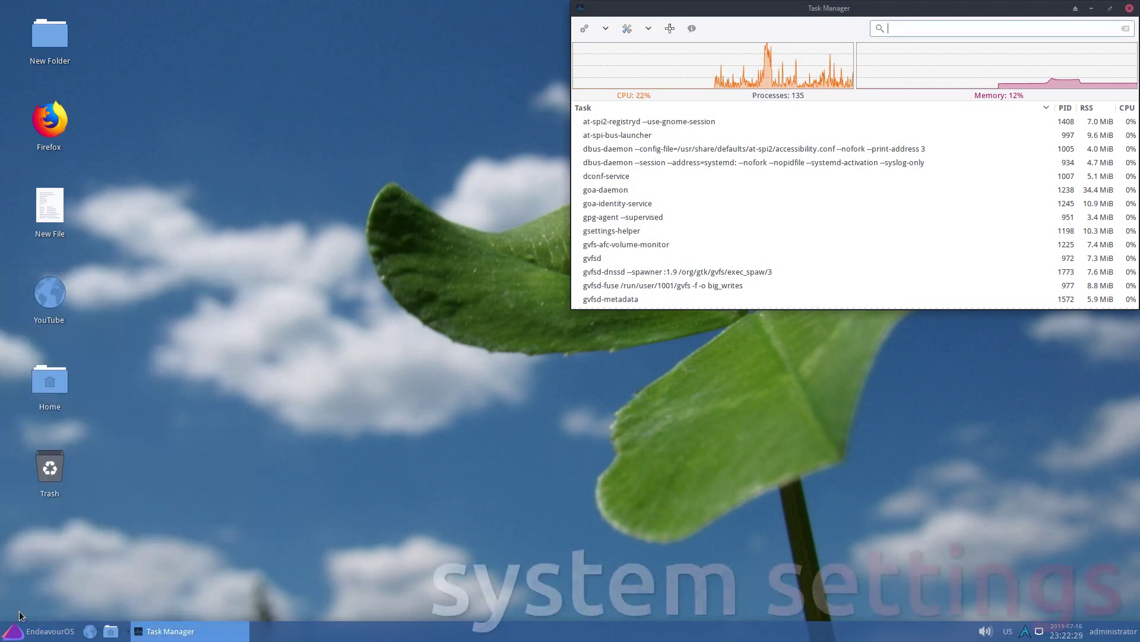
double_click(530, 165)
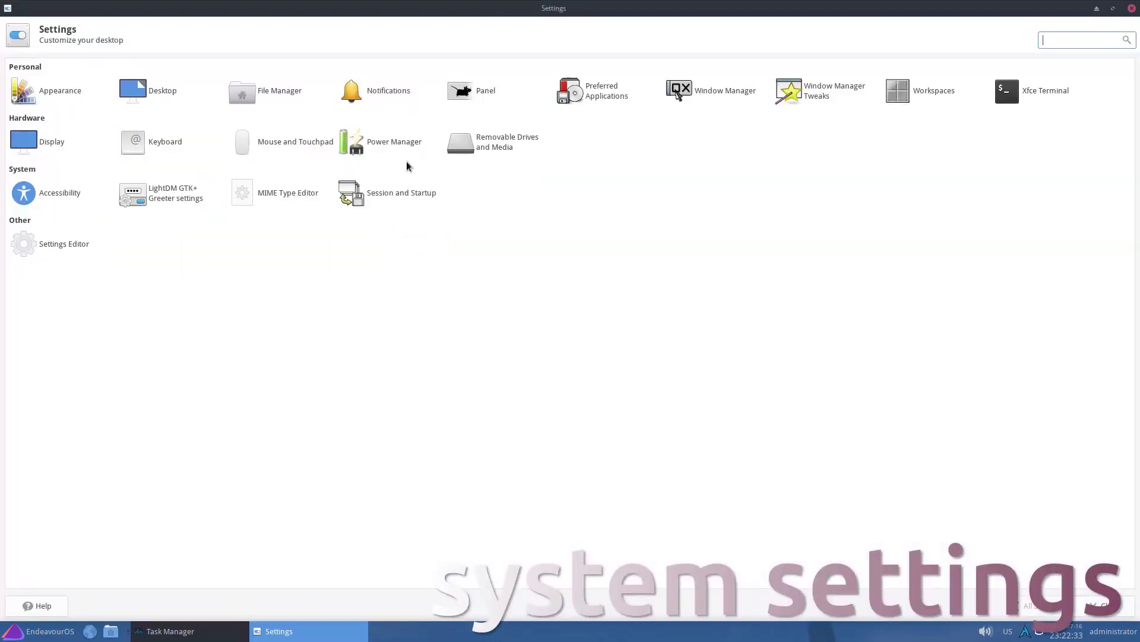
- Set the desktop appearance style to Arc-Dark and the icon theme to elementary
click(63, 91)
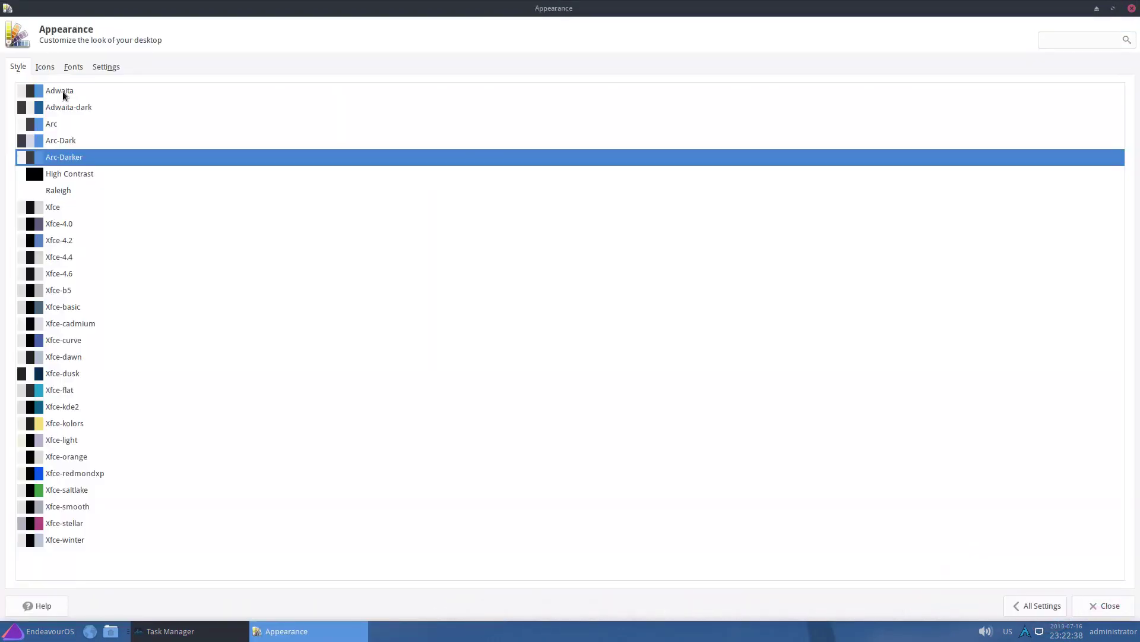
click(62, 140)
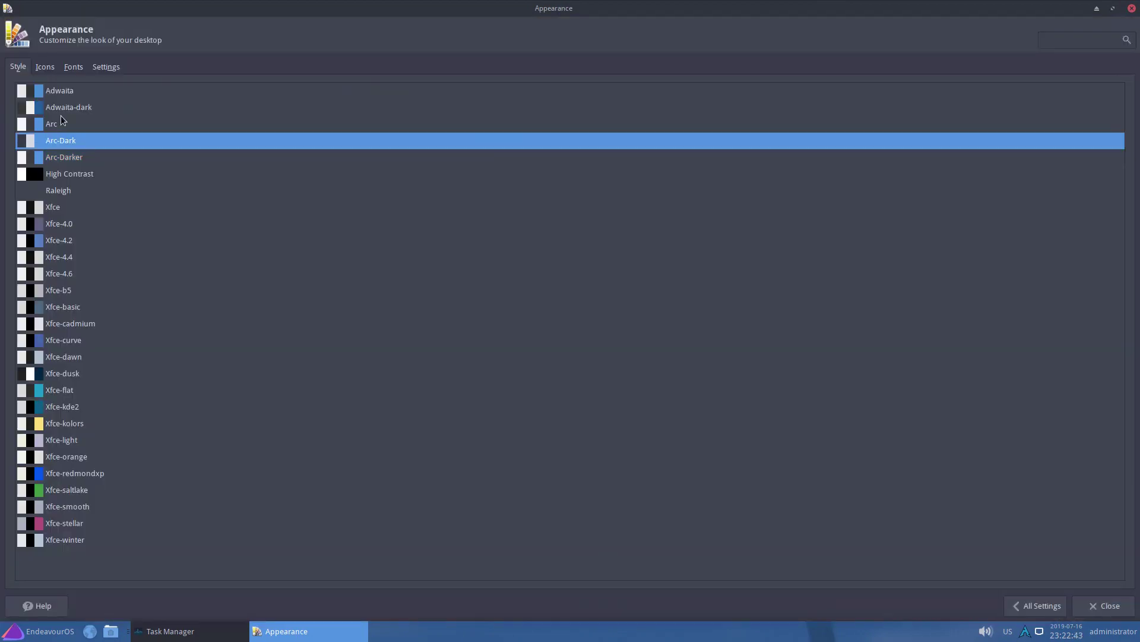
click(47, 69)
click(53, 163)
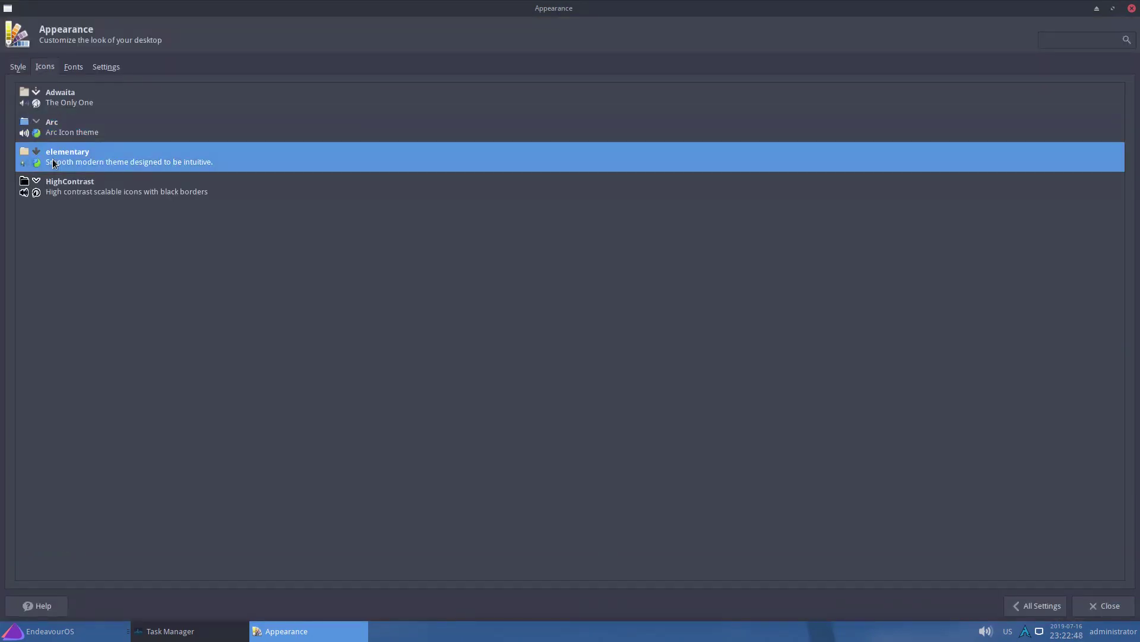
- Look through the font and toolbar, menu and event sound settings of Appearance, and return to all settings
click(71, 67)
click(100, 67)
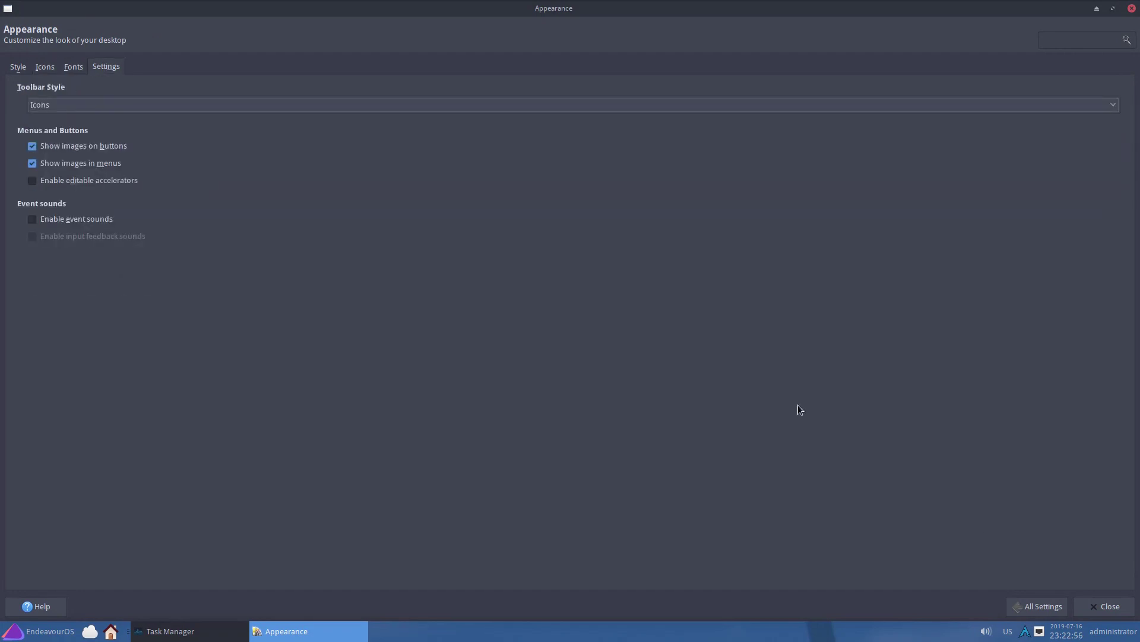
click(1038, 606)
- Look through the background, menus and icons settings of the desktop, and return to all settings
click(144, 93)
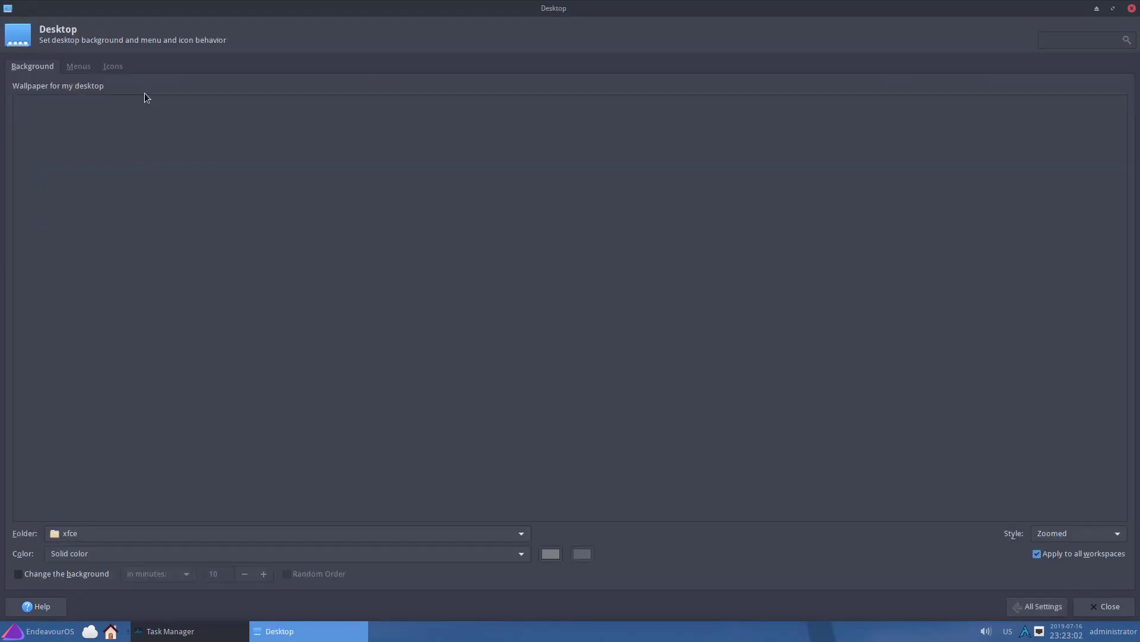
click(94, 67)
click(108, 69)
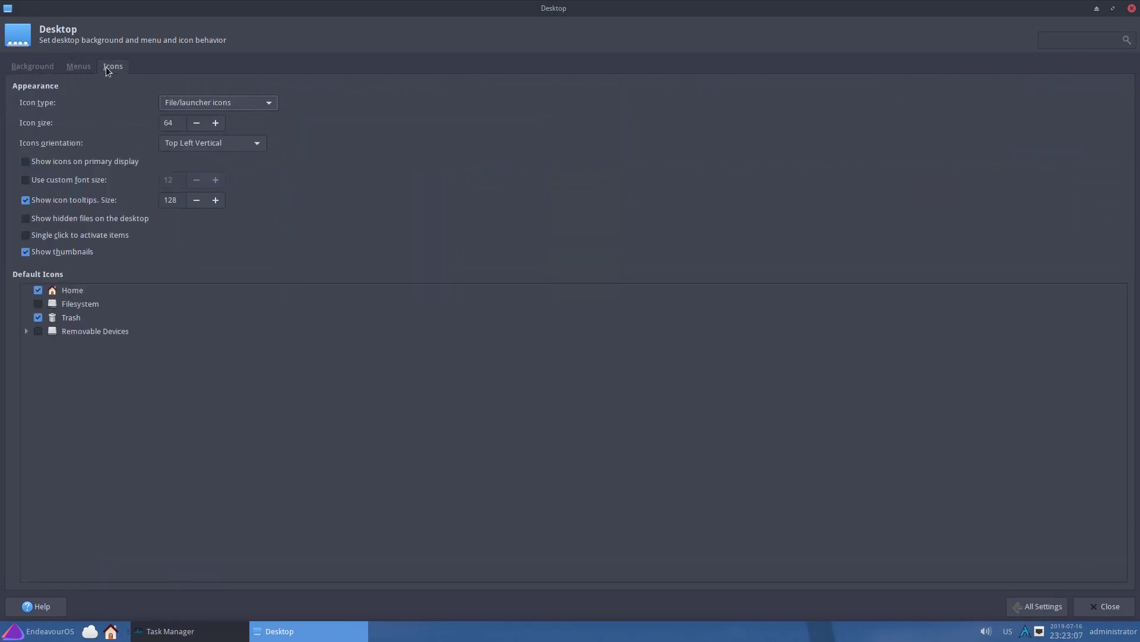
click(1038, 606)
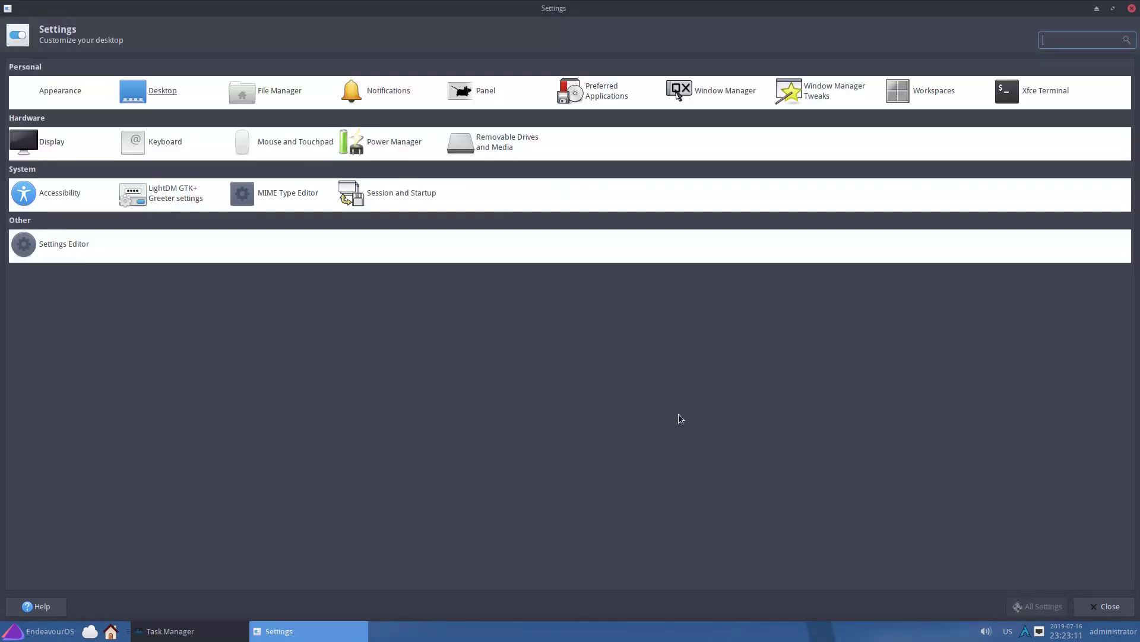
- Look through the display, side pane, behavior and advanced preferences of the file manager, and close them
click(280, 91)
click(519, 224)
click(564, 225)
click(611, 228)
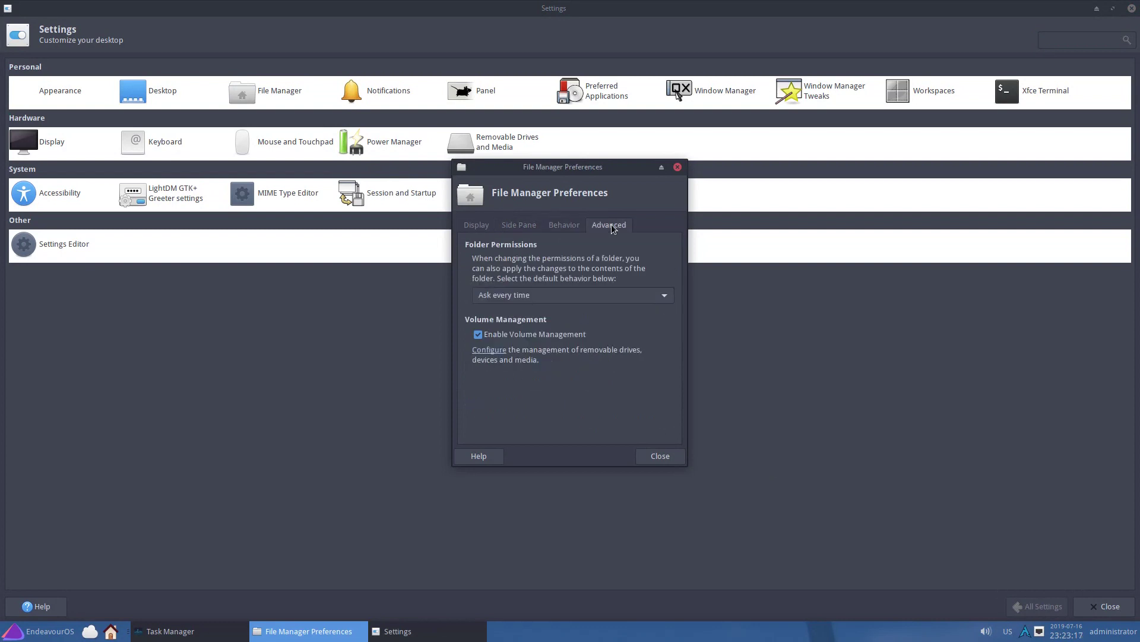
click(678, 168)
- Look through the general, applications and log settings of the notifications, and return to all settings
click(395, 92)
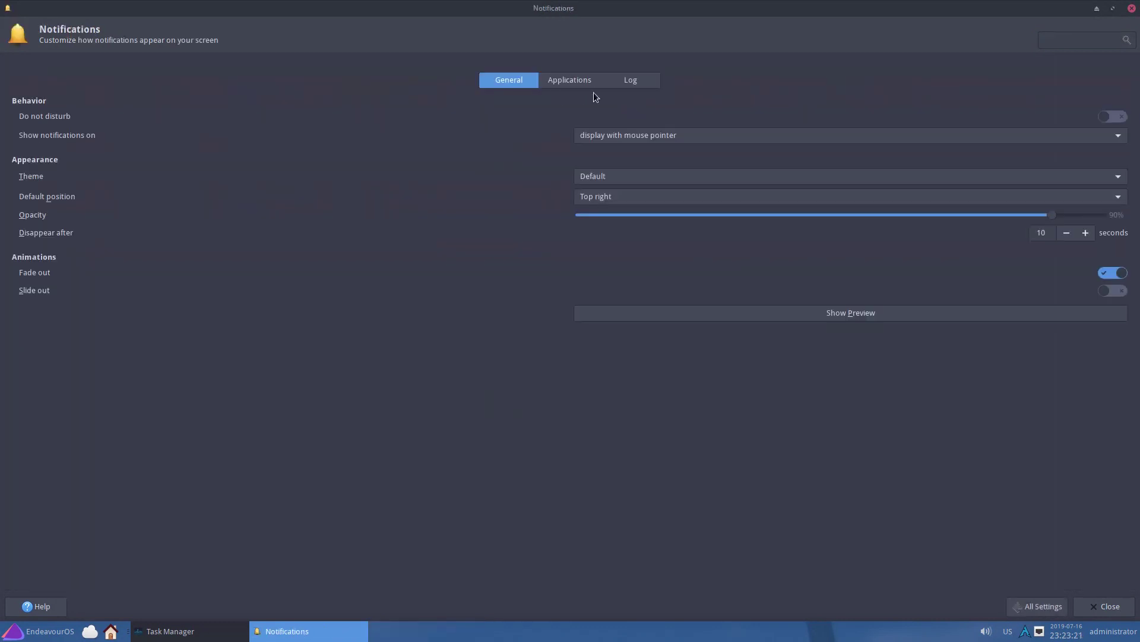
click(593, 87)
click(631, 83)
click(1023, 606)
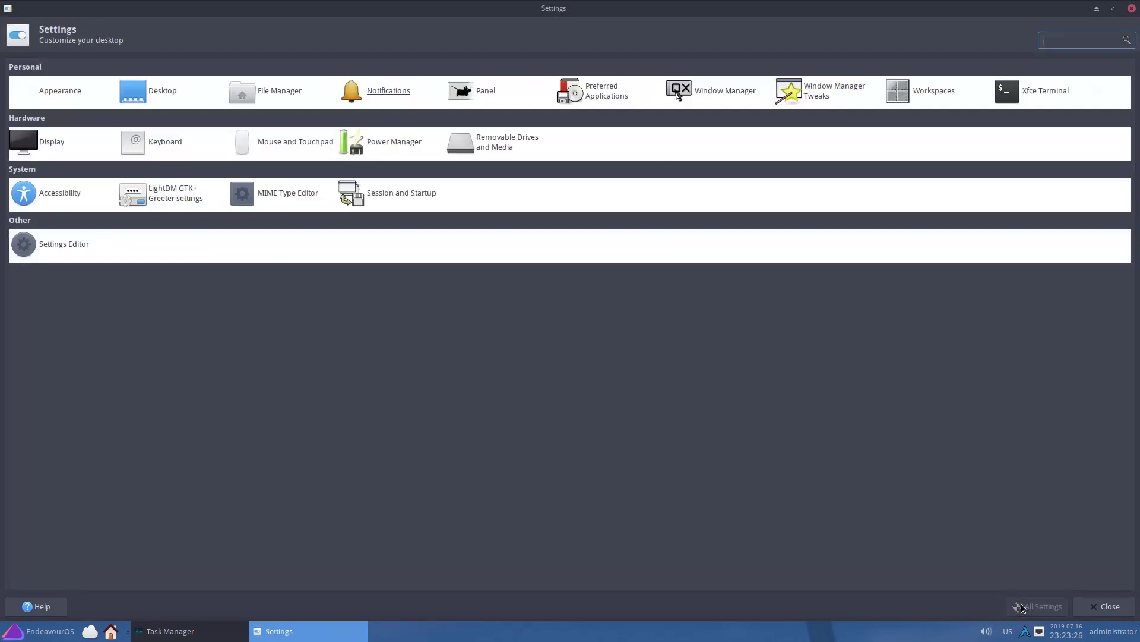
- Look through the display, appearance and items settings of Panel 1 in the settings manager, and return to all settings
click(482, 92)
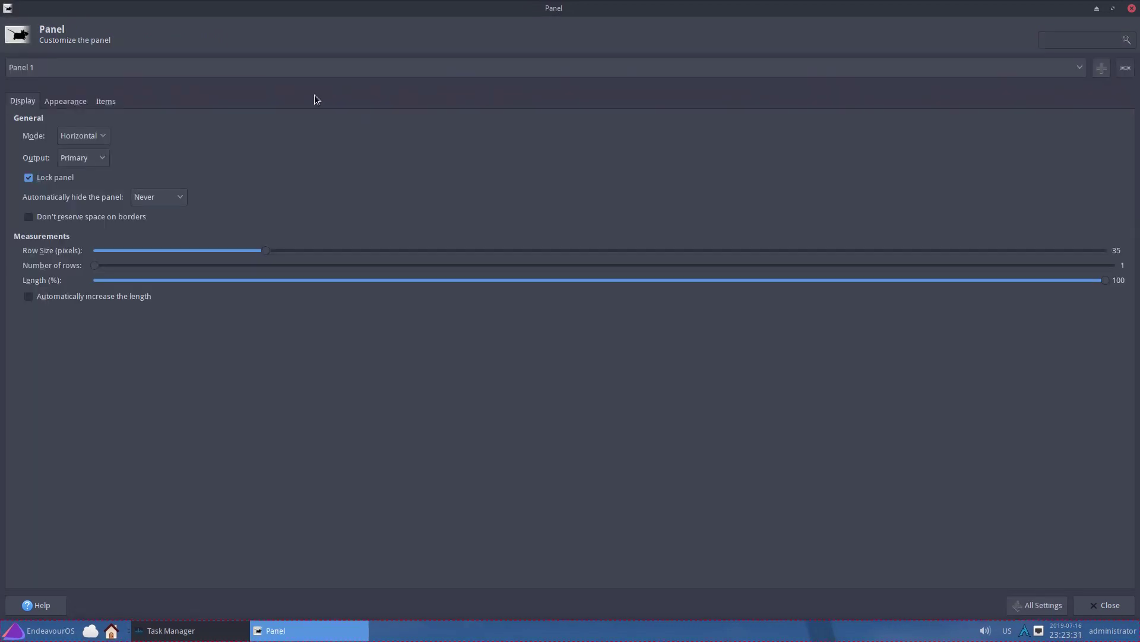
click(84, 106)
click(105, 102)
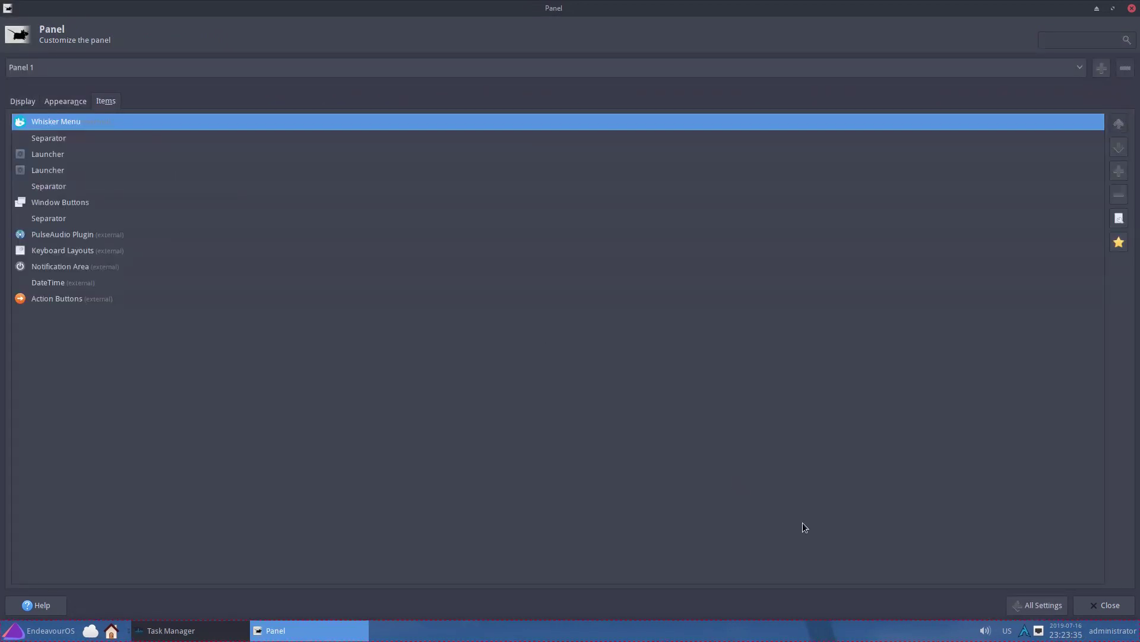
click(1038, 604)
- Look through the preferred applications settings, and return to all settings
click(605, 99)
click(66, 66)
click(1019, 601)
- Look through the style, keyboard, focus and advanced settings of the window manager, and return to all settings
click(728, 102)
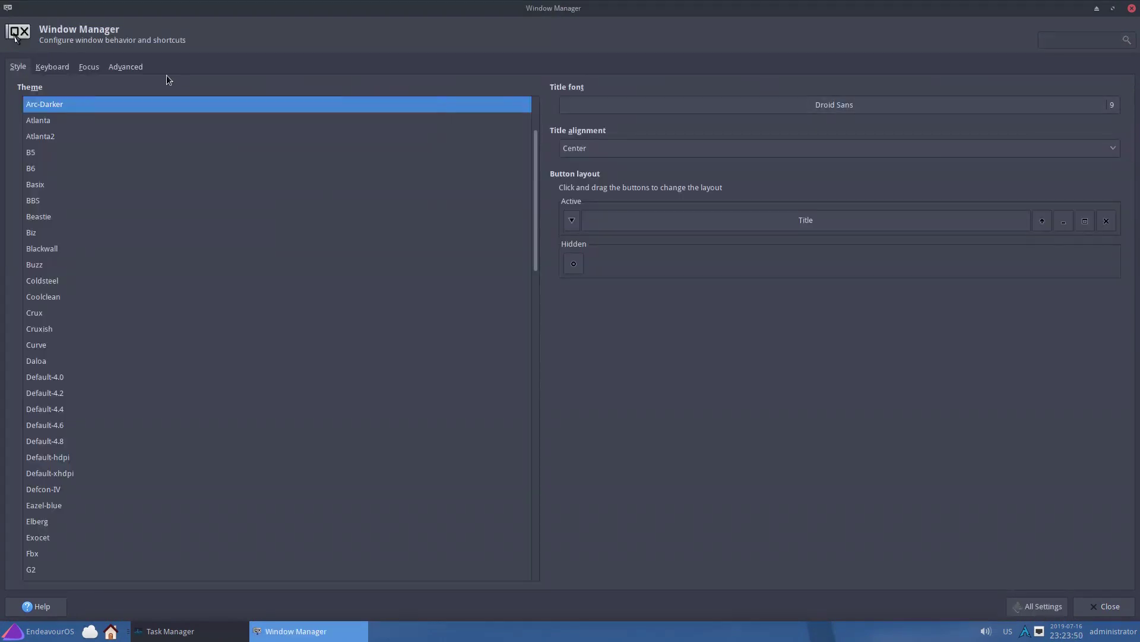
click(52, 66)
click(89, 66)
click(126, 67)
click(1026, 607)
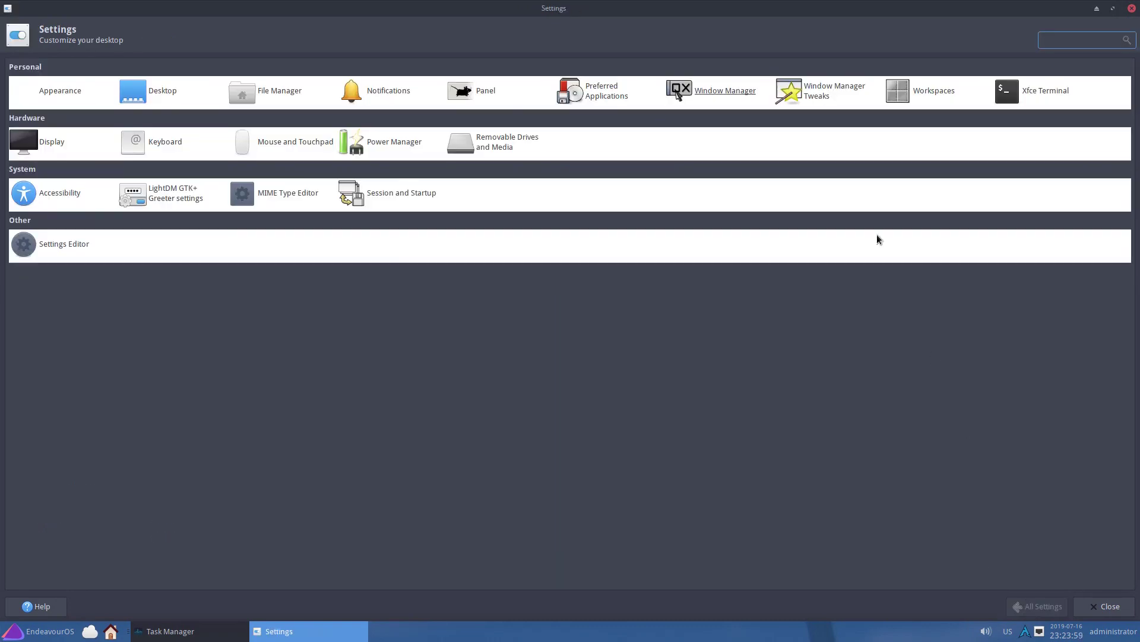
- Look through all the setting pages of the Window Manager Tweaks, and return to all settings
click(820, 96)
click(53, 66)
click(94, 66)
click(144, 66)
click(193, 67)
click(241, 67)
click(1020, 606)
- Look through the general and margins settings of the workspaces, and return to all settings
click(918, 91)
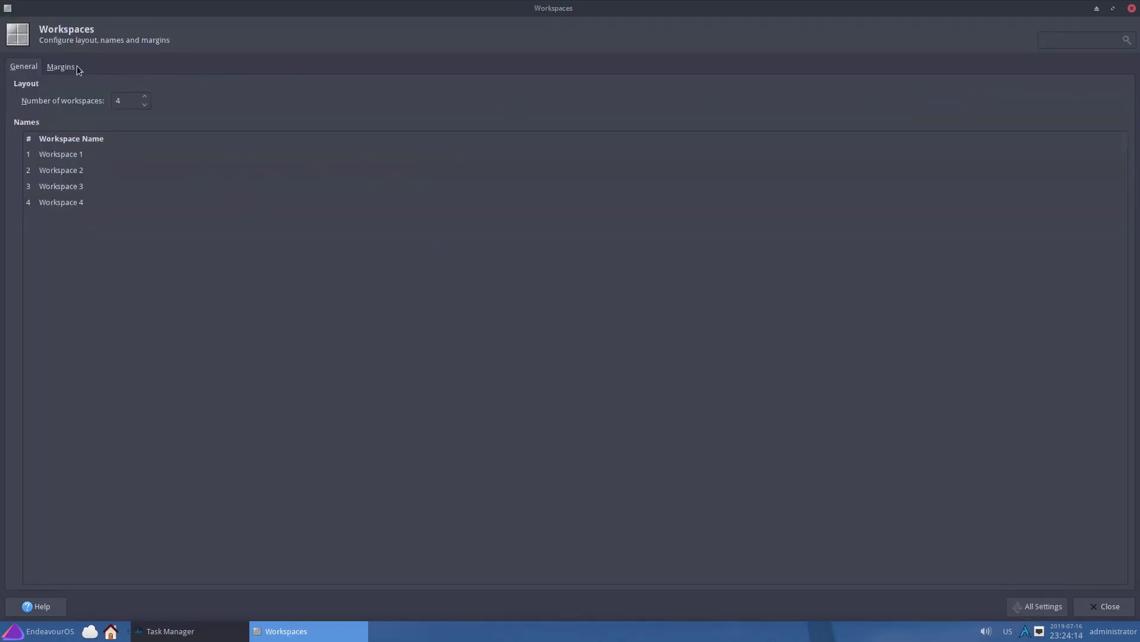
click(65, 67)
click(1038, 606)
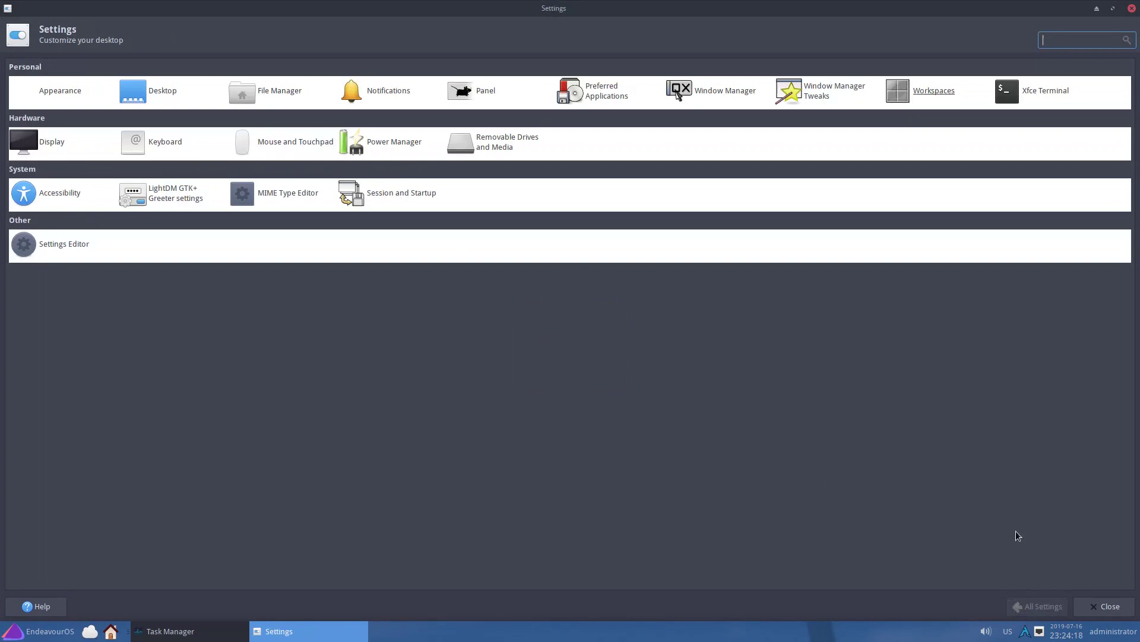
- Look through the drop-down, appearance, colors, compatibility and advanced preferences of the Xfce Terminal, and close the preferences
click(1031, 94)
click(473, 164)
click(527, 164)
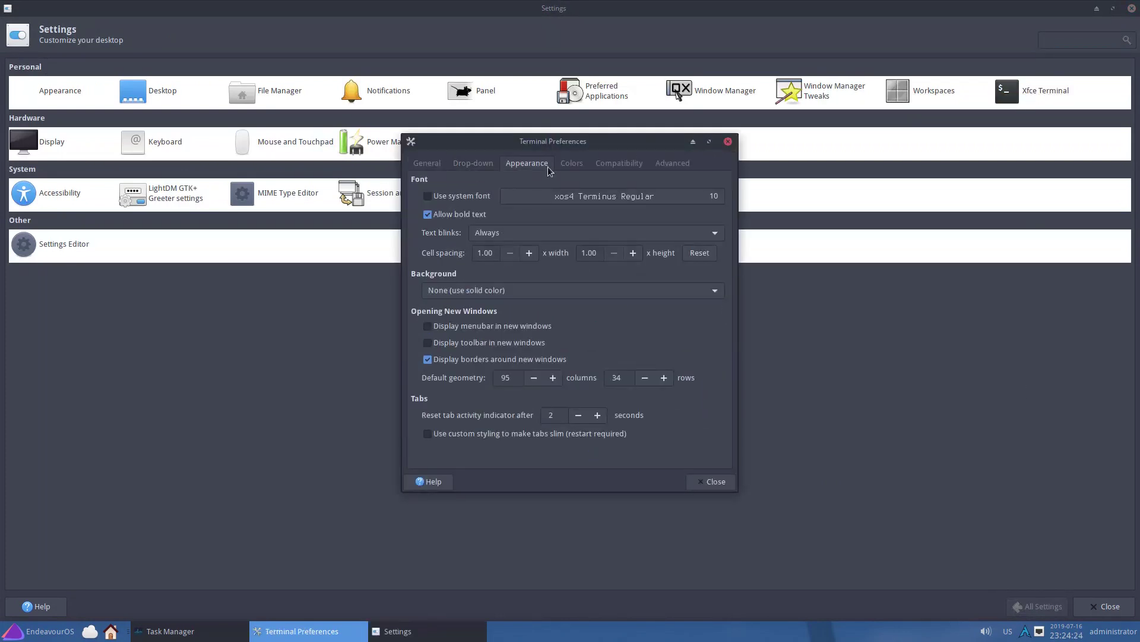
click(570, 165)
click(619, 164)
click(673, 164)
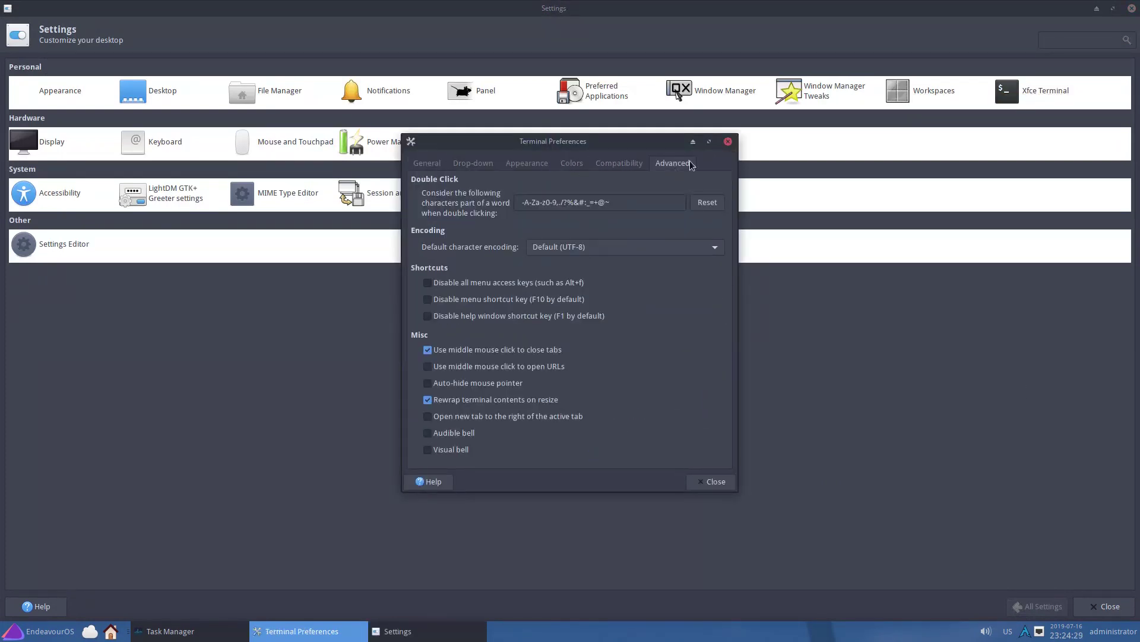
click(728, 142)
- Look at the display settings and the keyboard's layout settings, returning to all settings after each
click(52, 142)
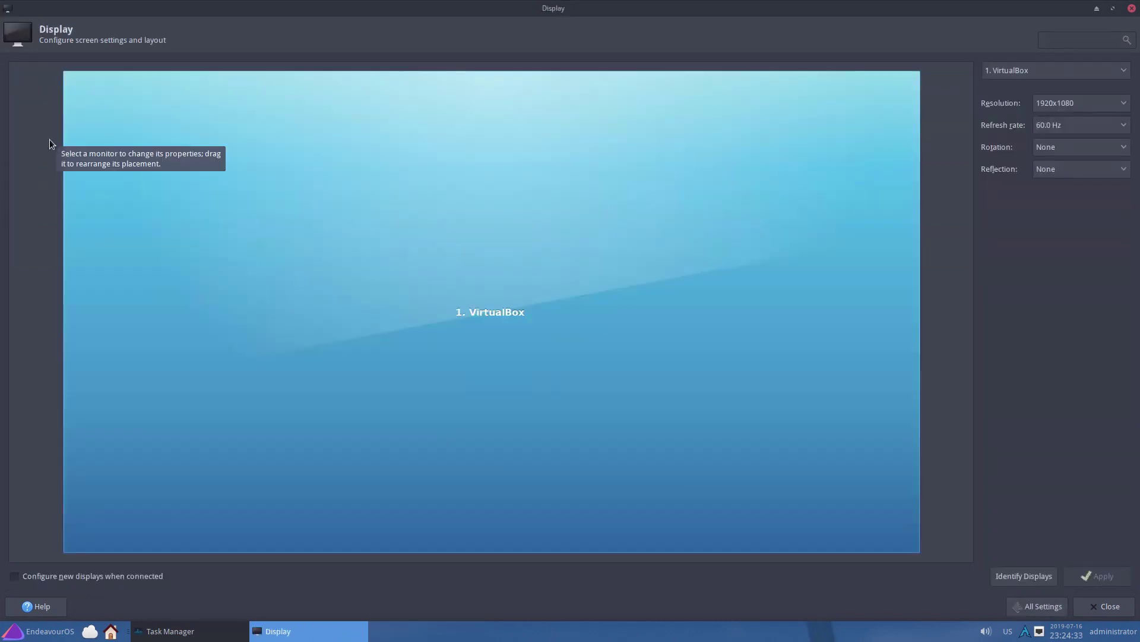
click(1027, 606)
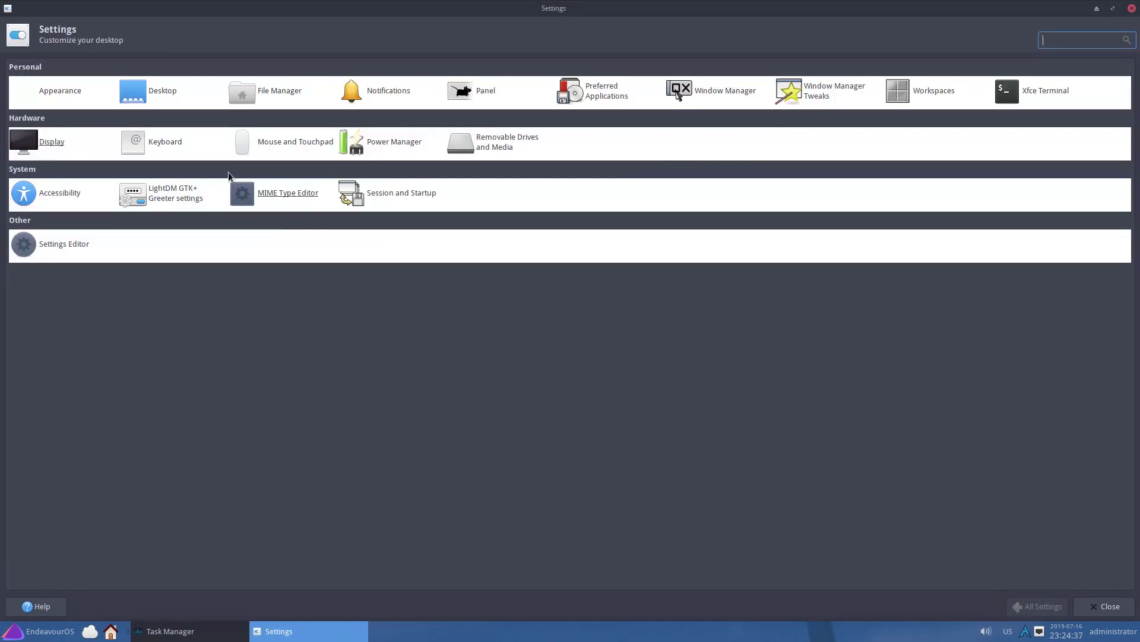
click(161, 144)
click(142, 67)
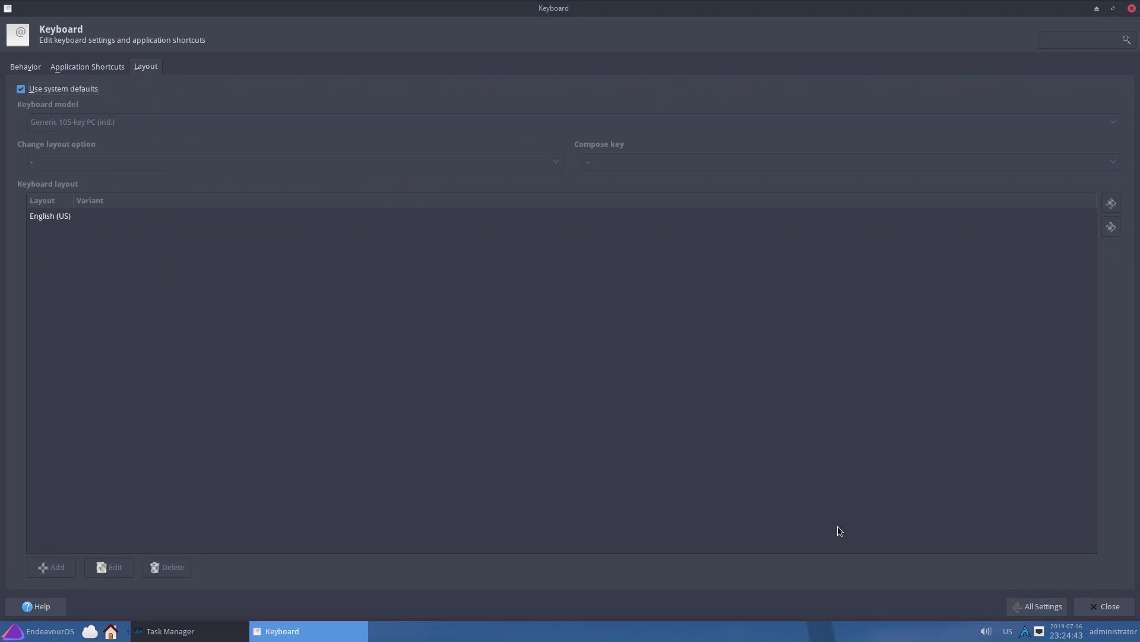
click(1028, 607)
- Select the elementary cursor theme in the mouse and touchpad settings, and return to all settings
click(297, 143)
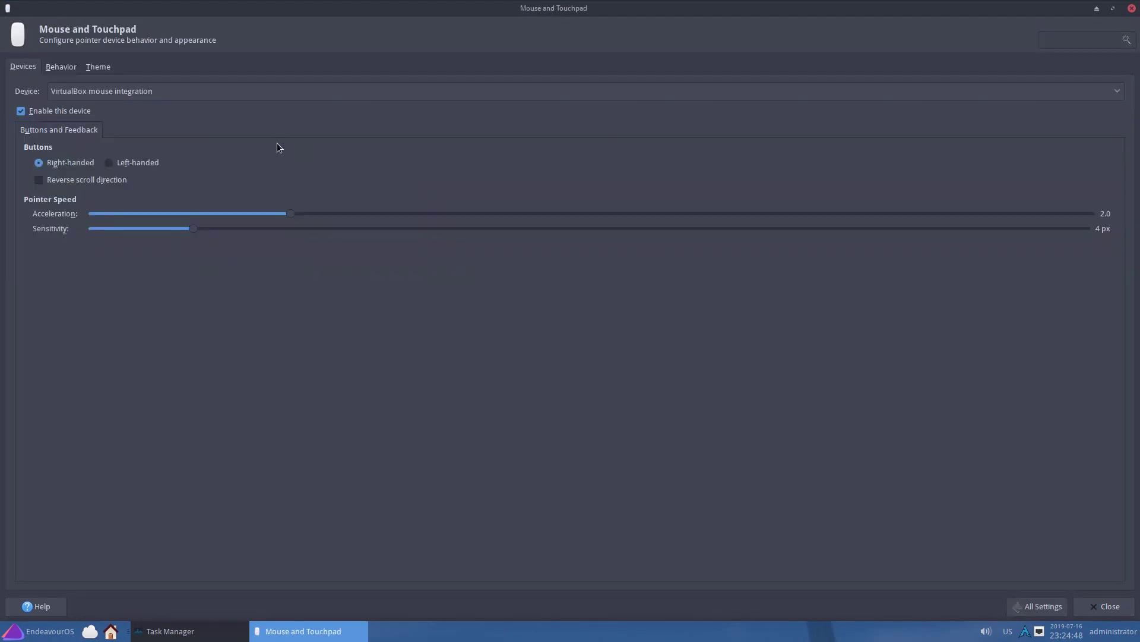
click(63, 66)
click(97, 67)
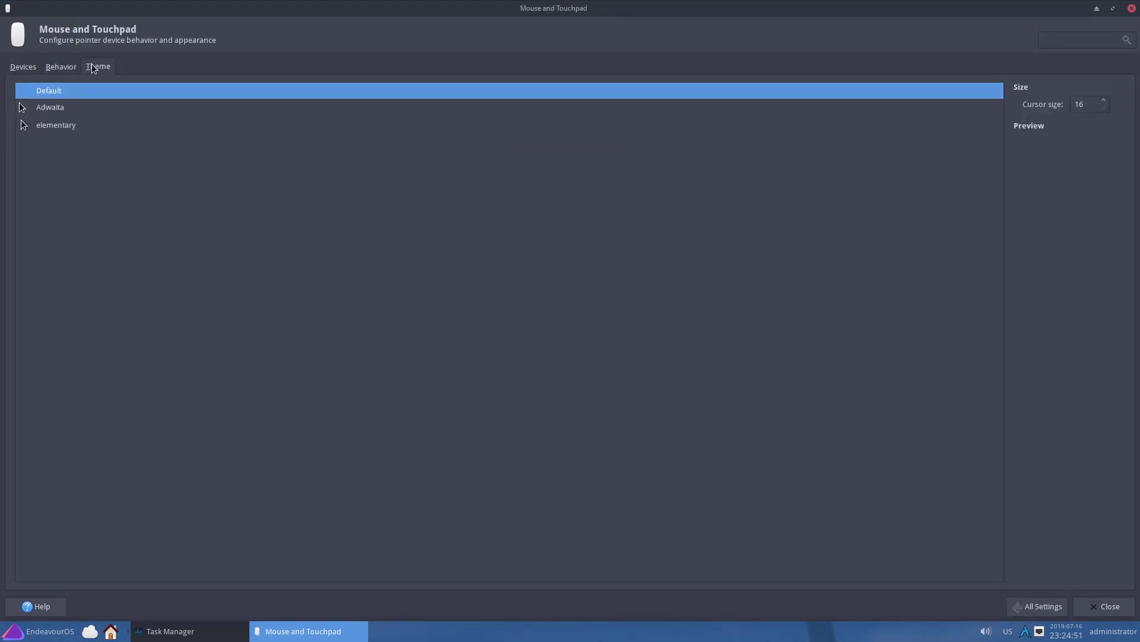
click(72, 129)
click(1039, 607)
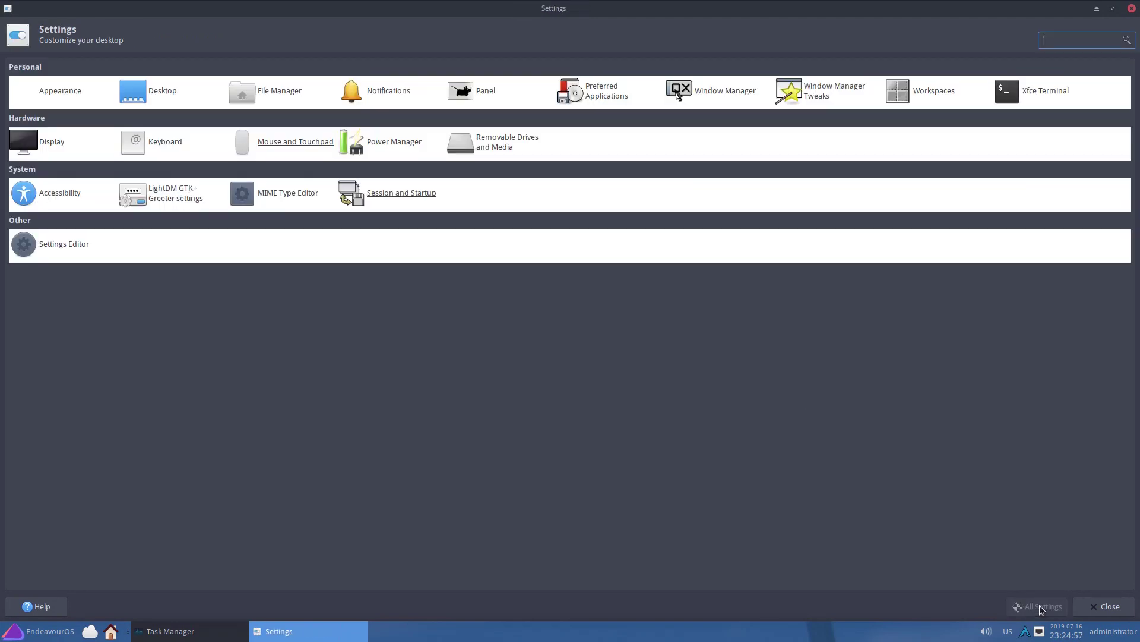
- Look through the general, display, security and devices settings of the power manager, including the battery's details, and return to all settings
click(393, 142)
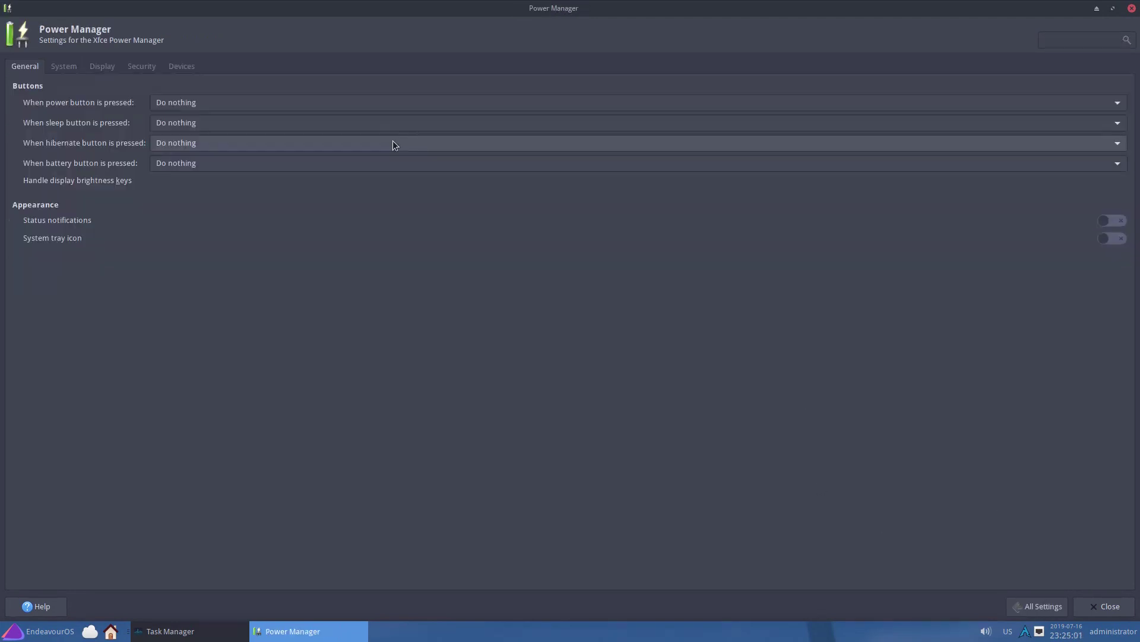
scroll(95, 66, down, 1)
click(95, 67)
click(143, 67)
click(173, 66)
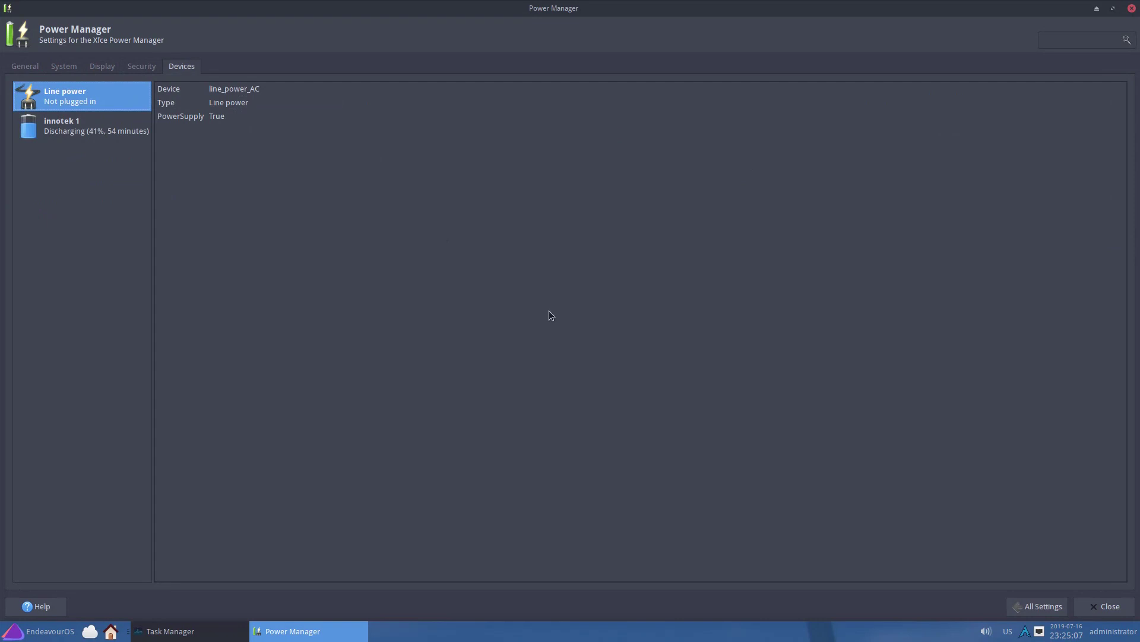
click(125, 132)
click(1039, 611)
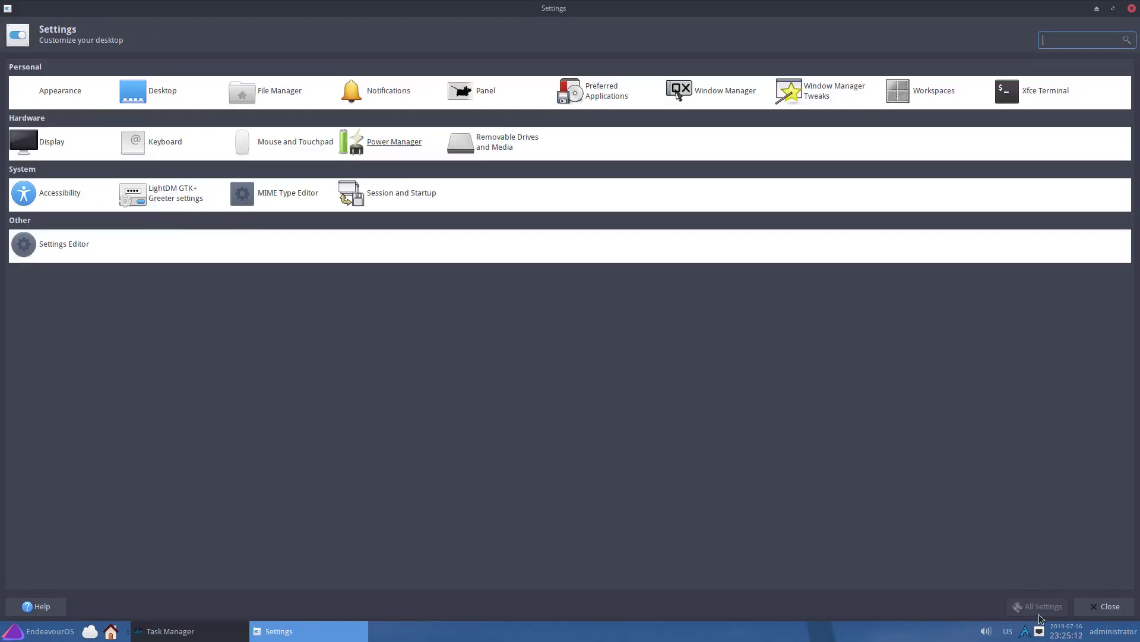
- Look through the storage, multimedia, cameras, PDAs, printers and input devices settings of removable drives and media, and return to all settings
click(469, 148)
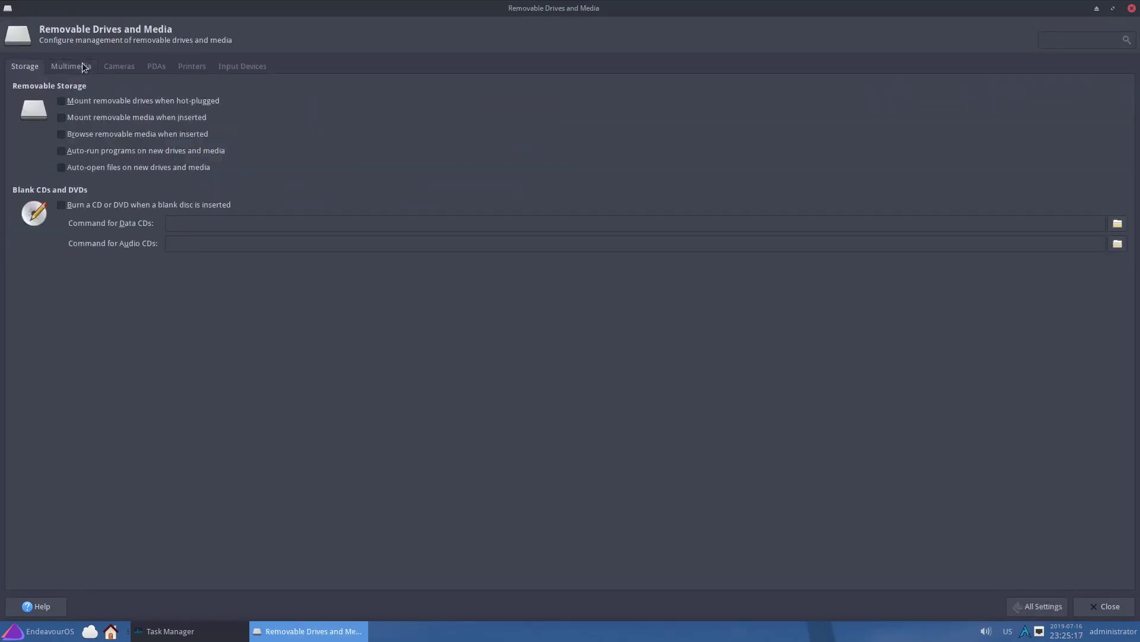
click(83, 66)
click(118, 64)
click(153, 65)
click(192, 65)
click(241, 65)
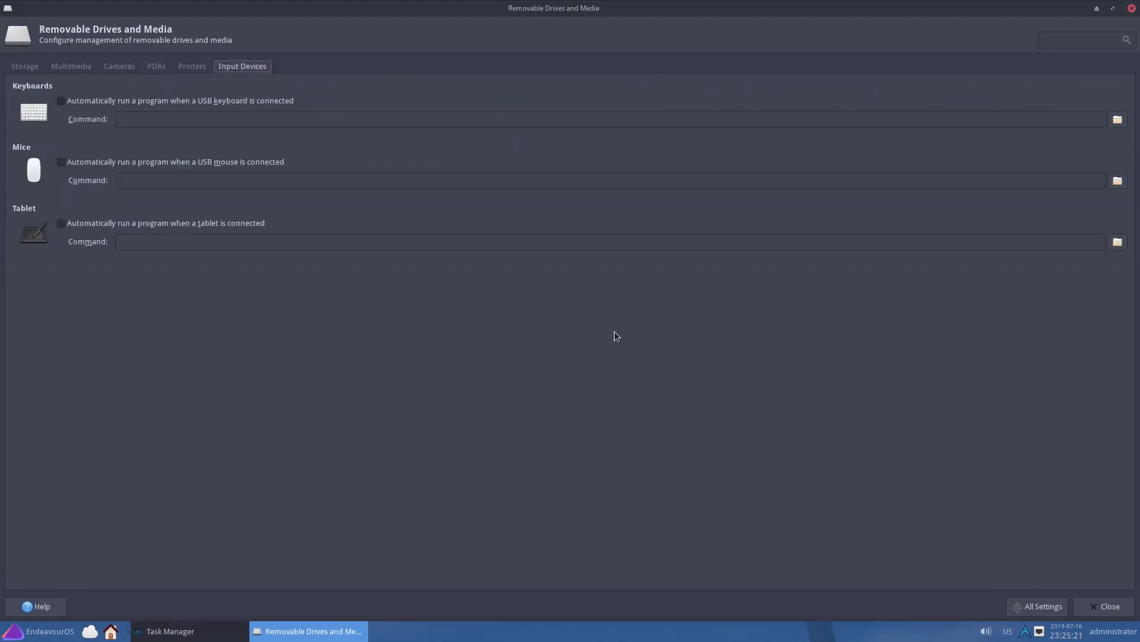
click(1040, 606)
- Look through the assistive technologies, keyboard and mouse settings of accessibility, and return to all settings
click(53, 202)
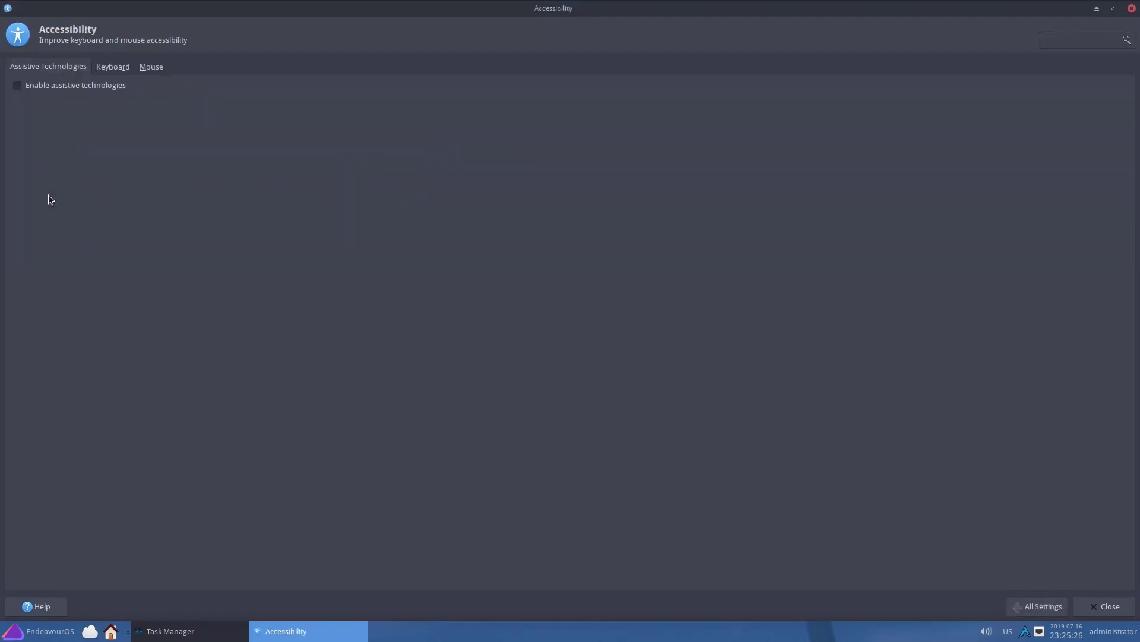
click(115, 67)
click(157, 68)
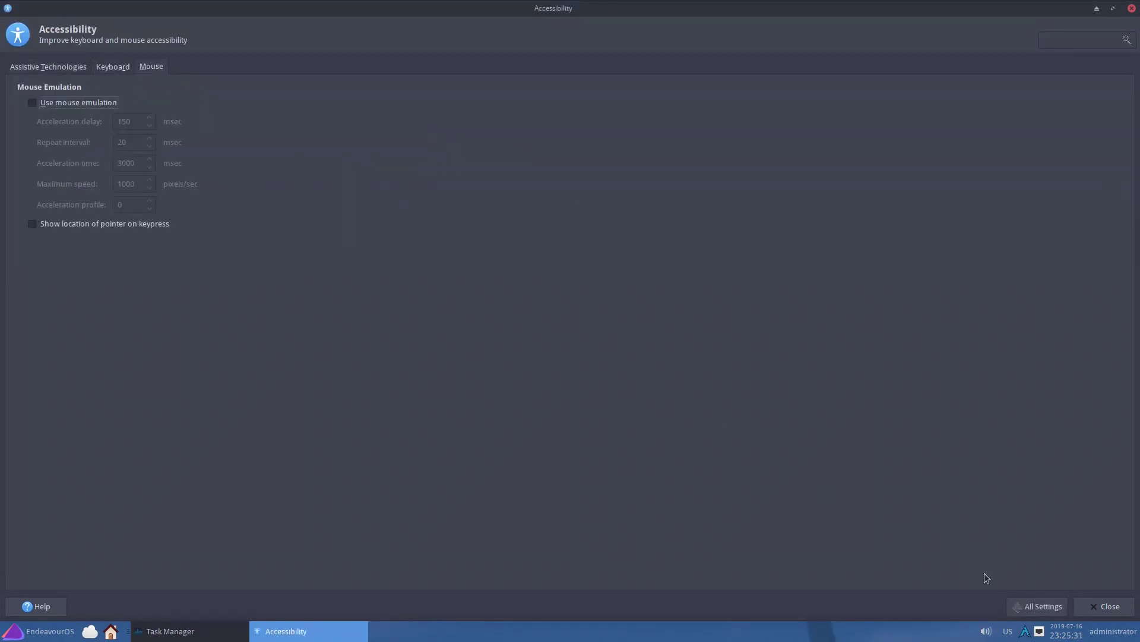
click(1017, 606)
- Open the LightDM GTK+ Greeter settings, authenticating with the account password
click(166, 192)
text(•••••)
key(Return)
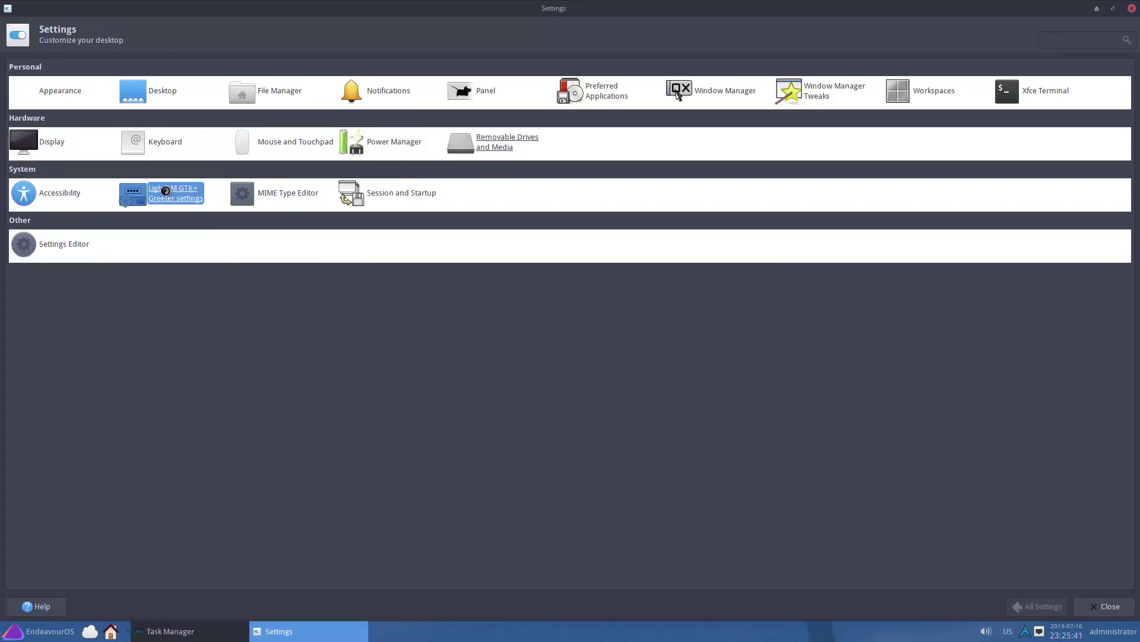
- Look through the panel, window position and misc settings of the login greeter, and return to all settings
click(428, 68)
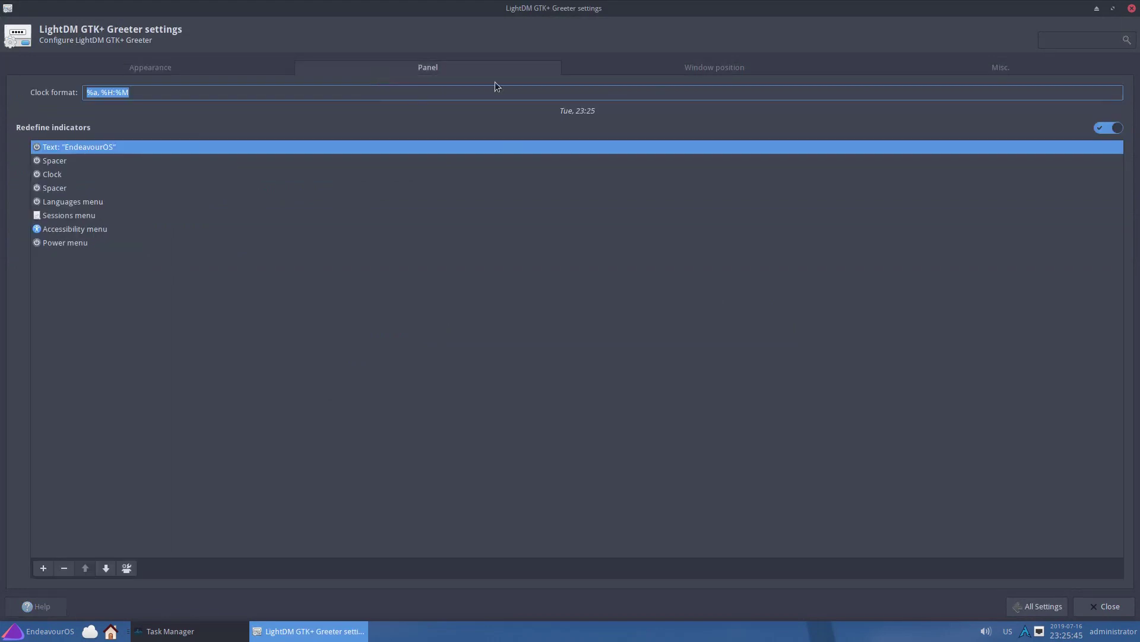
click(715, 67)
click(972, 68)
click(1036, 605)
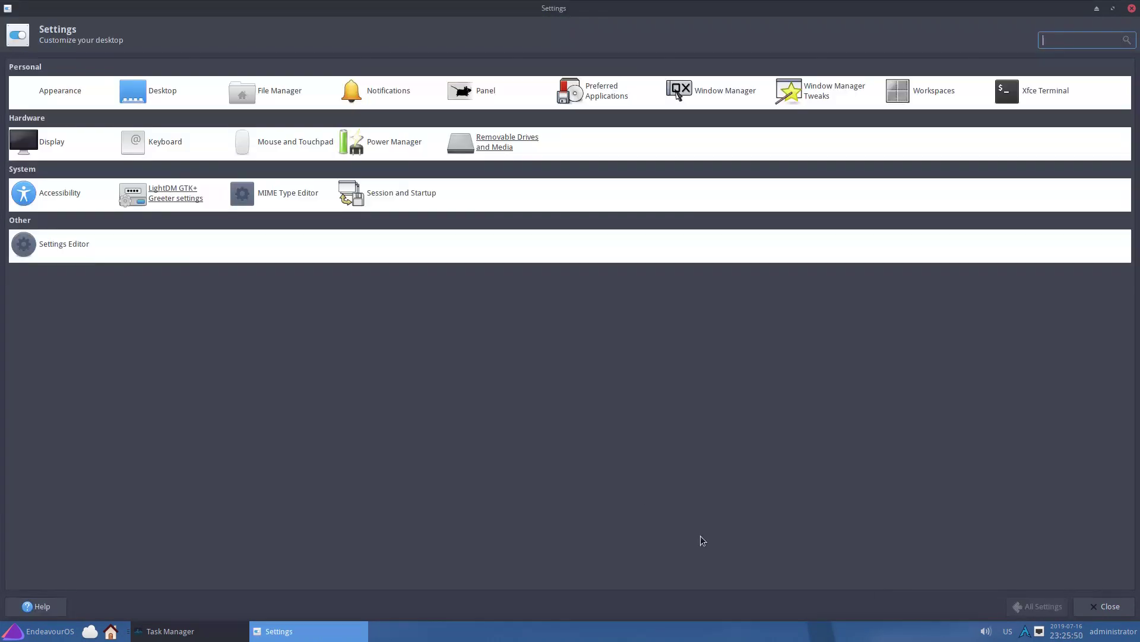
- View the MIME Type Editor's list of file type associations in a maximized window, and close the editor
click(286, 193)
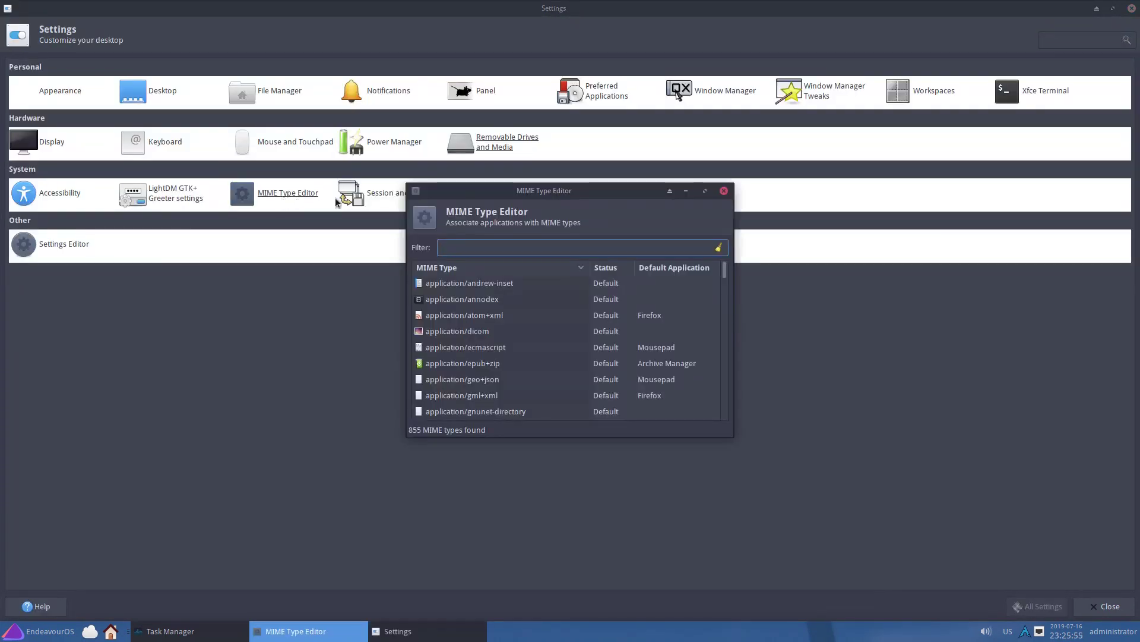
double_click(514, 186)
click(1131, 8)
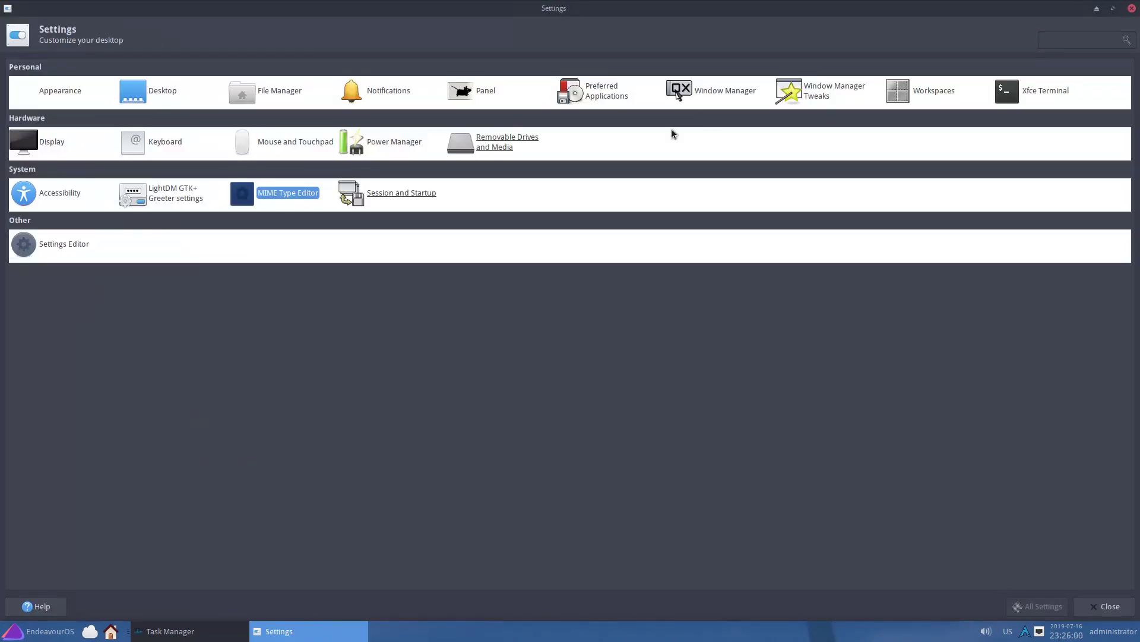
- Look through the pages of the session and startup settings, and return to all settings
click(419, 190)
click(62, 69)
click(103, 69)
click(175, 67)
click(211, 67)
click(1039, 606)
- Look through the properties of the channels listed in the Settings Editor, and close the settings window
click(68, 248)
click(25, 97)
click(29, 113)
click(33, 130)
click(34, 145)
click(40, 177)
click(40, 193)
click(41, 209)
click(43, 243)
click(42, 258)
click(41, 273)
click(1132, 9)
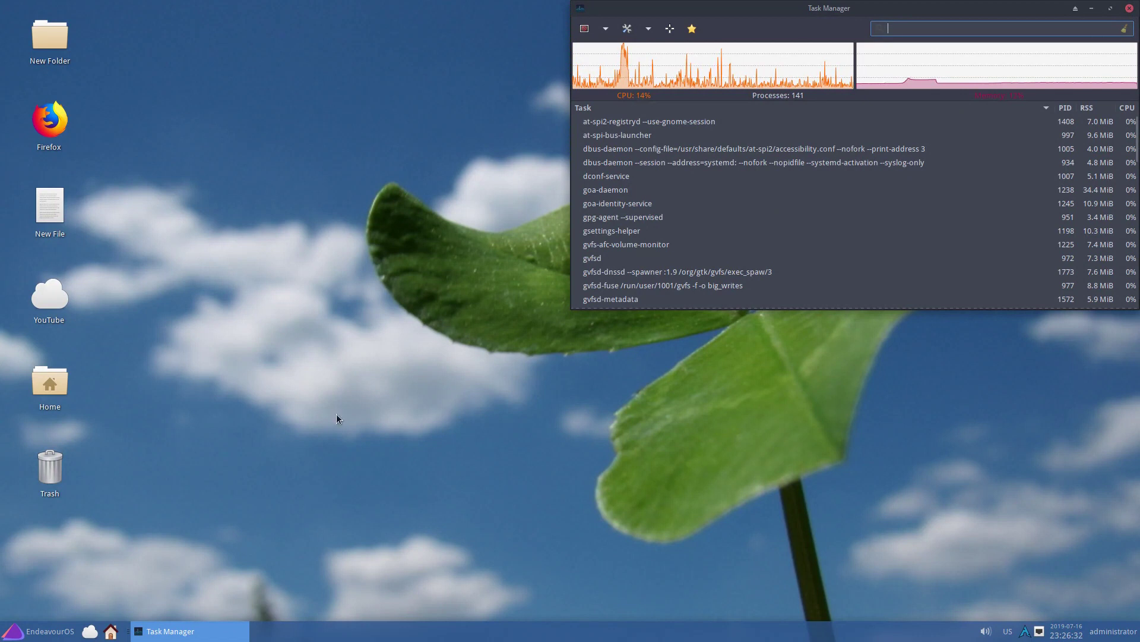
- Open the EndeavourOS applications menu
click(23, 633)
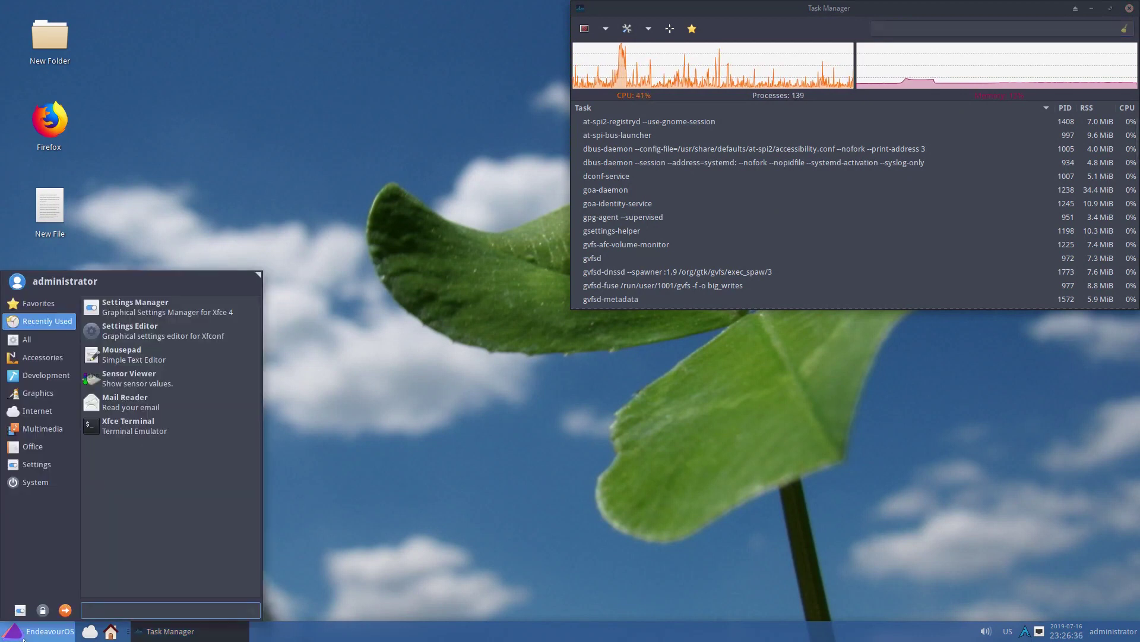